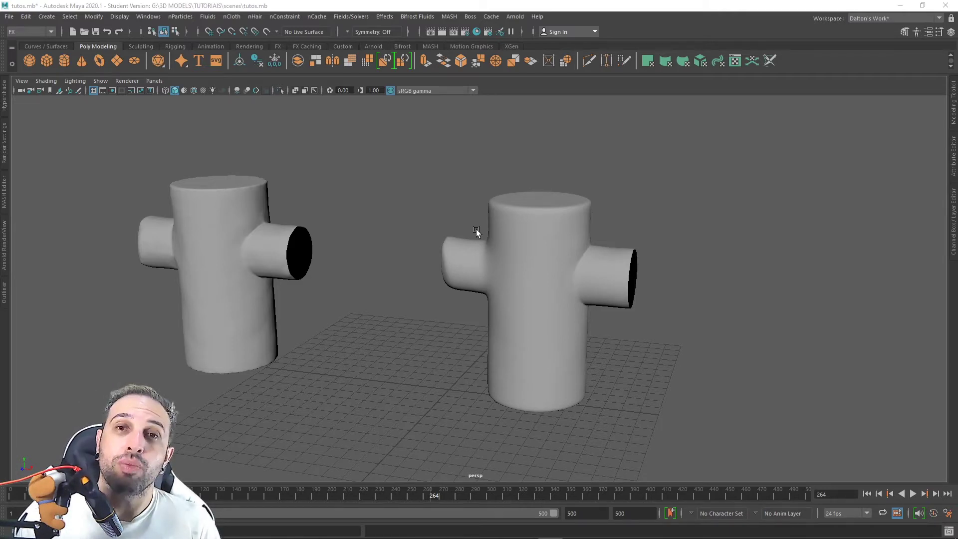
- Orbit around both T-pipe junctions and reset the time slider to frame 1
left_click_drag(476, 229, 504, 220, "alt")
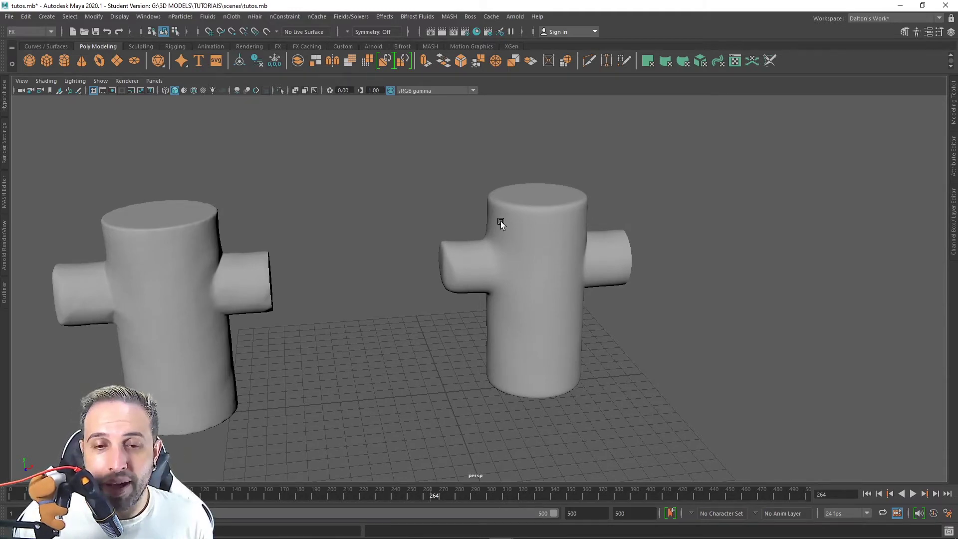
left_click_drag(501, 220, 523, 217, "alt")
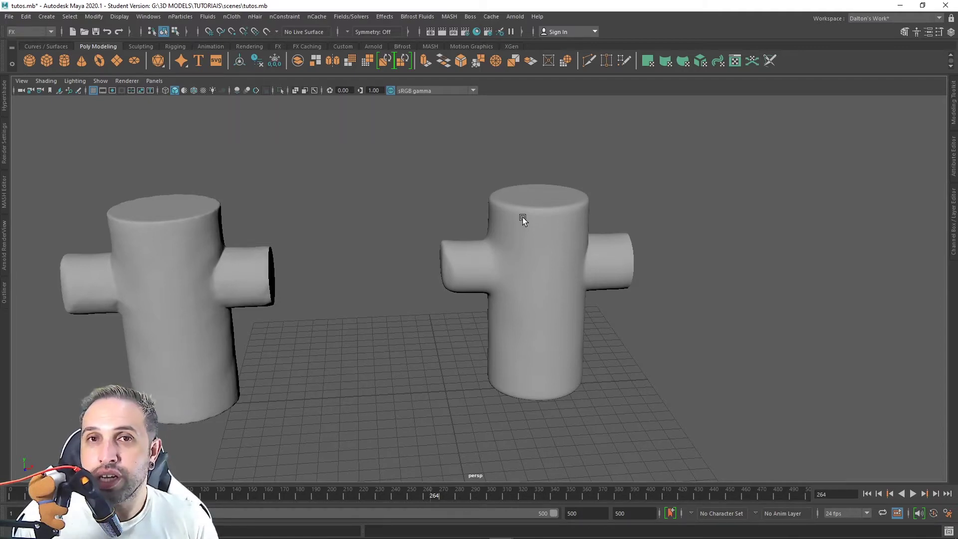
left_click(869, 494)
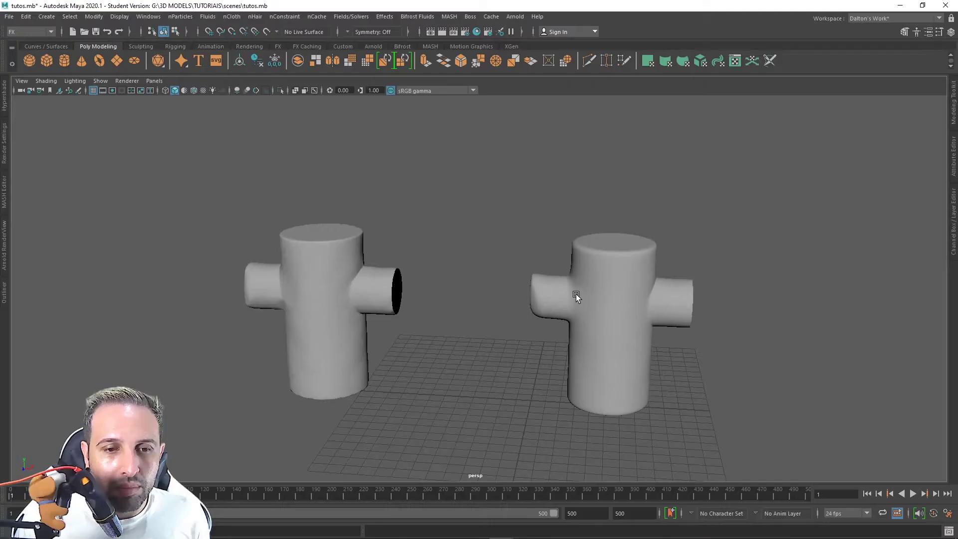
right_click_drag(576, 295, 616, 282, "alt")
left_click_drag(538, 282, 517, 281, "alt")
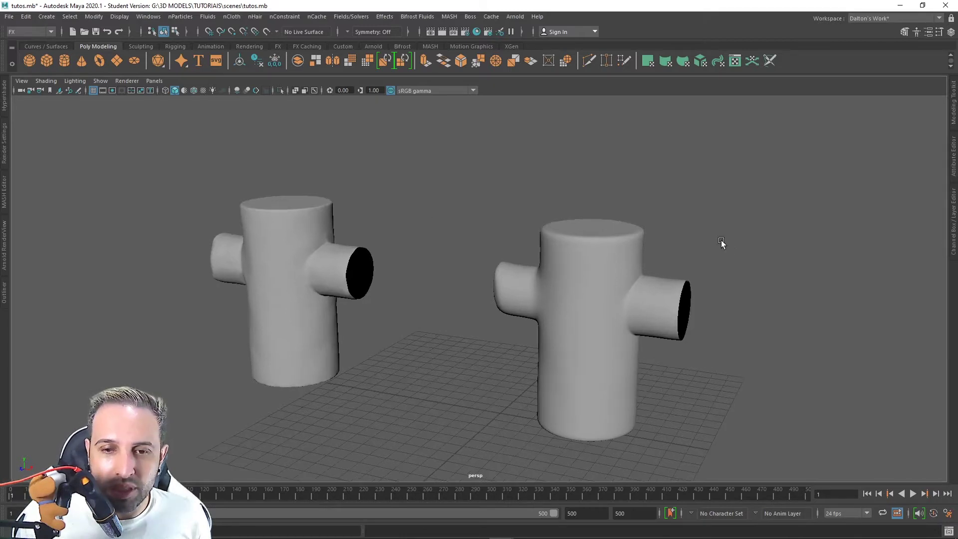
- Create a polygon cylinder and set its polyCylinder3 Subdivisions Axis to 14
left_click(954, 209)
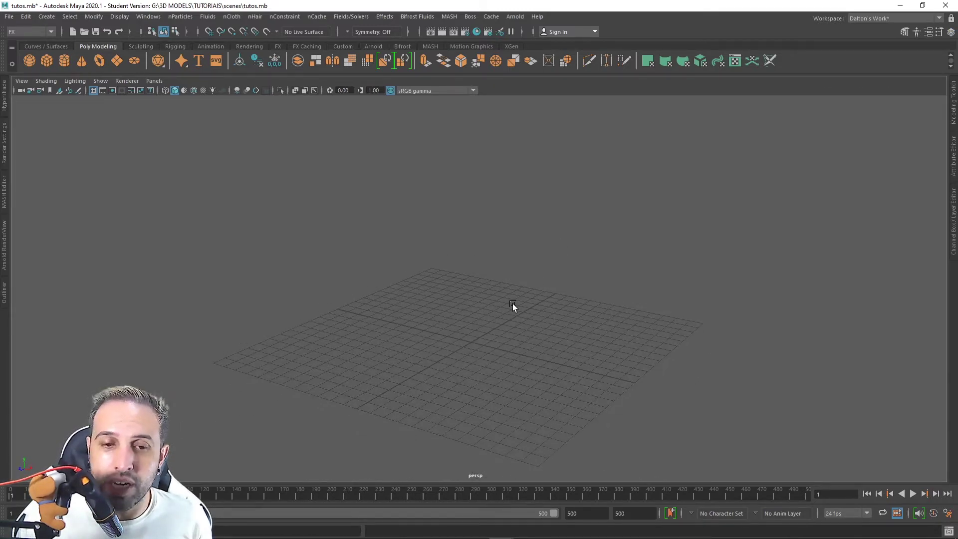
right_click_drag(513, 306, 446, 299, "shift")
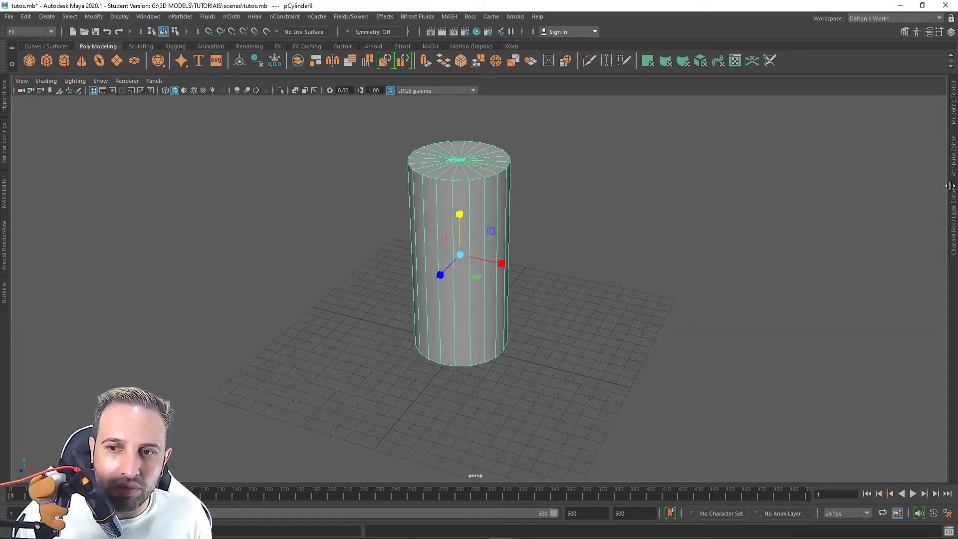
left_click(953, 170)
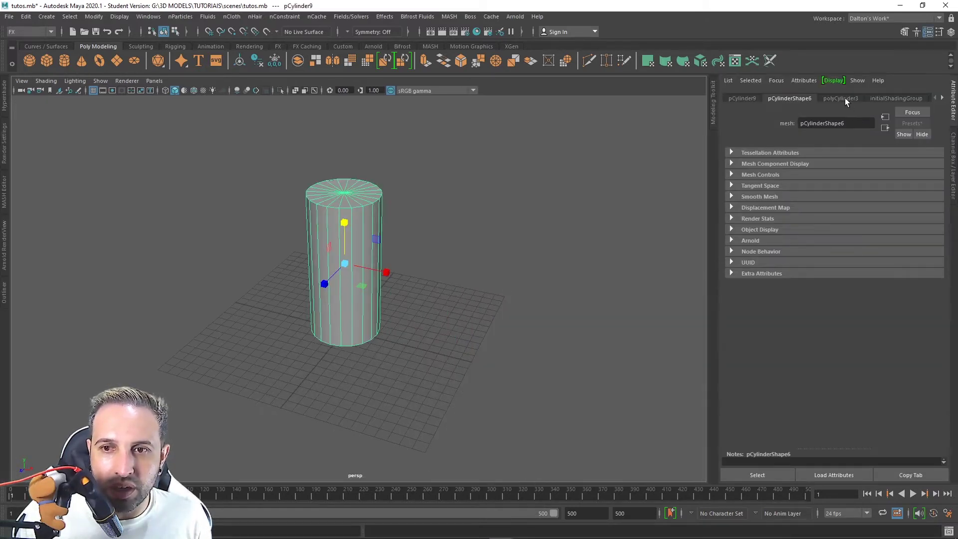
left_click(846, 98)
type("12")
key("Return")
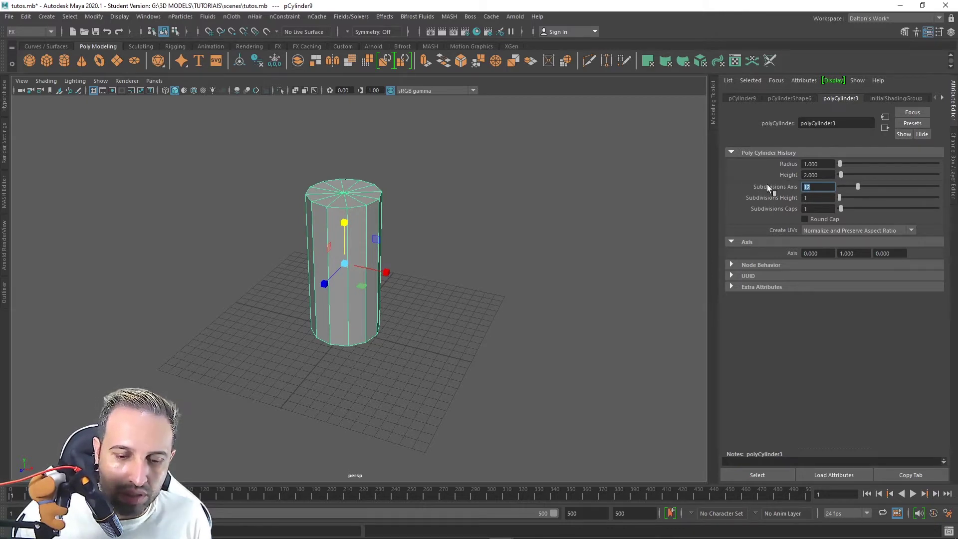
type("14")
key("Return")
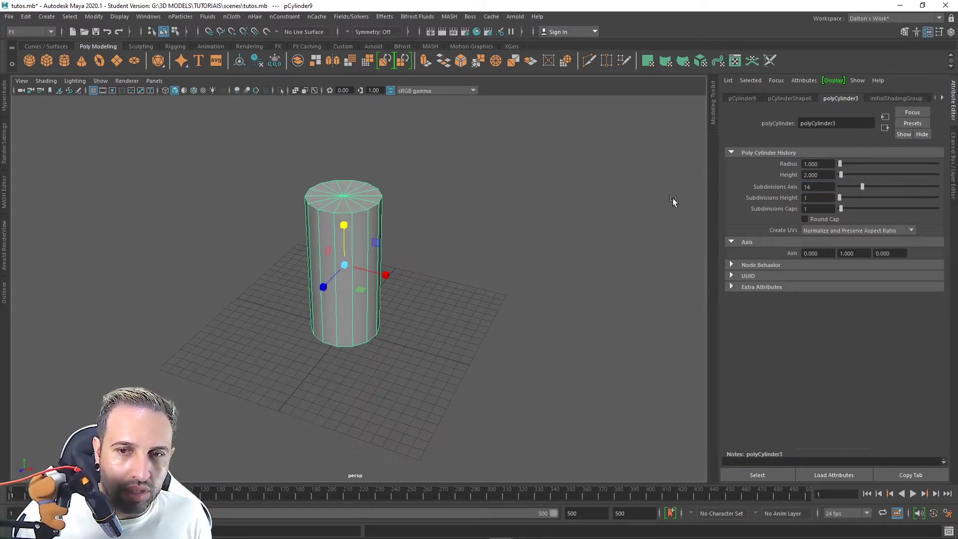
left_click(954, 118)
scroll(477, 226, "up", 2)
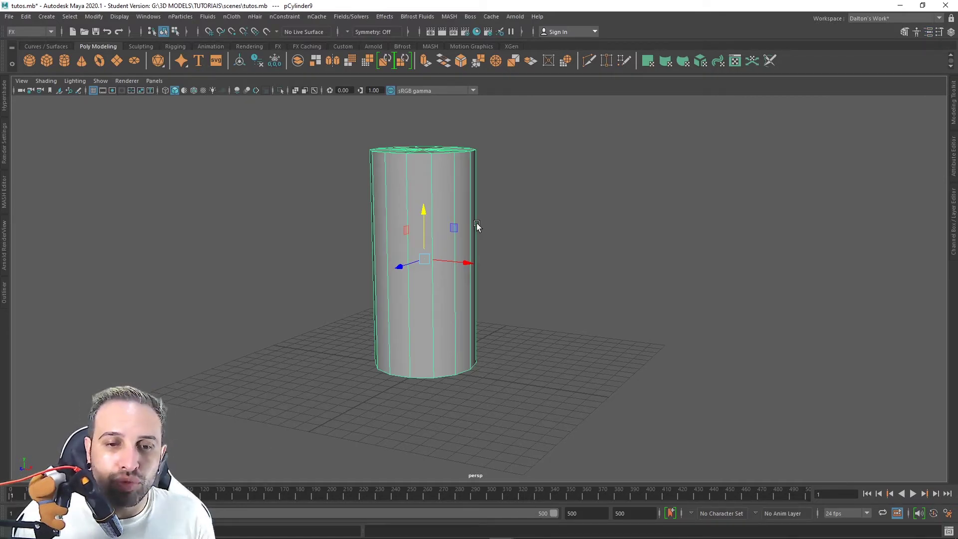
- Duplicate the cylinder, turn the copy 90° sideways into the upright one, and select both
left_click_drag(468, 265, 595, 298, "shift")
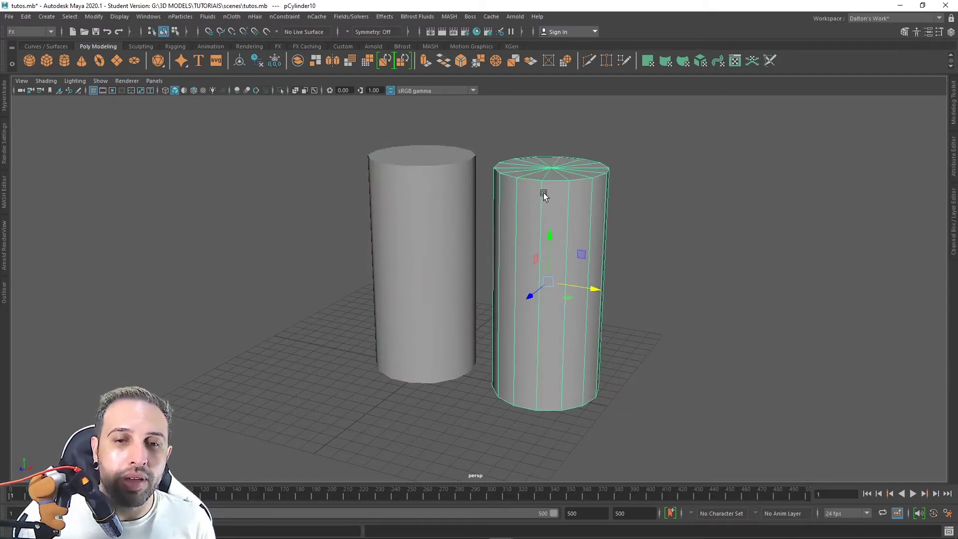
key("e")
mouse_move(574, 252)
left_mouse_down()
mouse_move(566, 289)
mouse_move(503, 268)
left_mouse_up()
key("w")
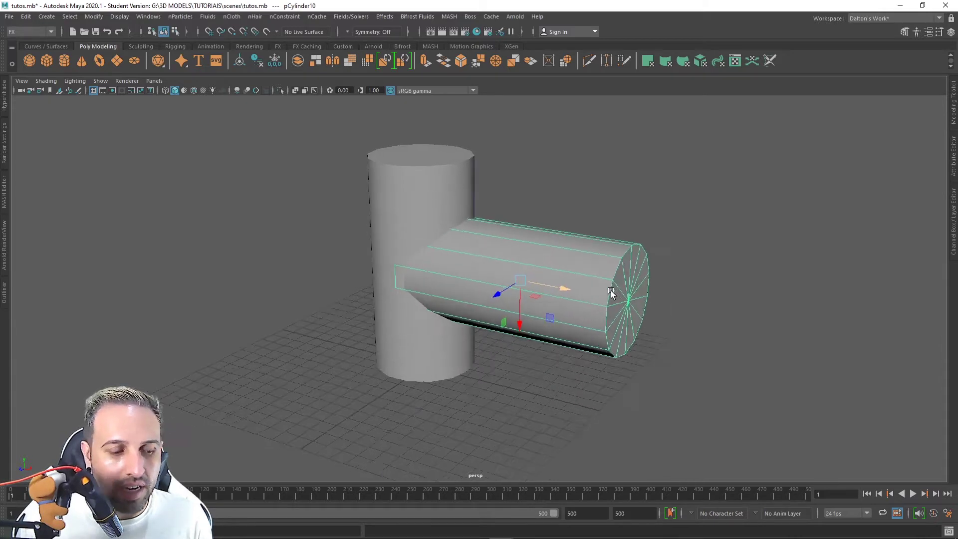
mouse_move(477, 305)
left_mouse_down()
mouse_move(475, 248)
mouse_move(475, 258)
mouse_move(562, 223)
mouse_move(526, 211)
left_mouse_up()
left_click_drag(527, 211, 463, 197, "alt")
left_click(493, 187)
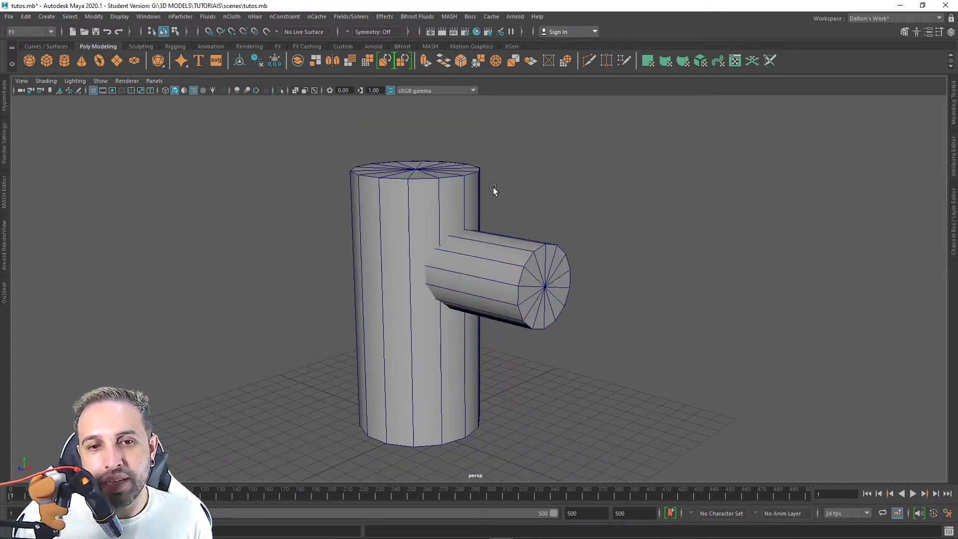
left_click(441, 199)
left_click(549, 255, "shift")
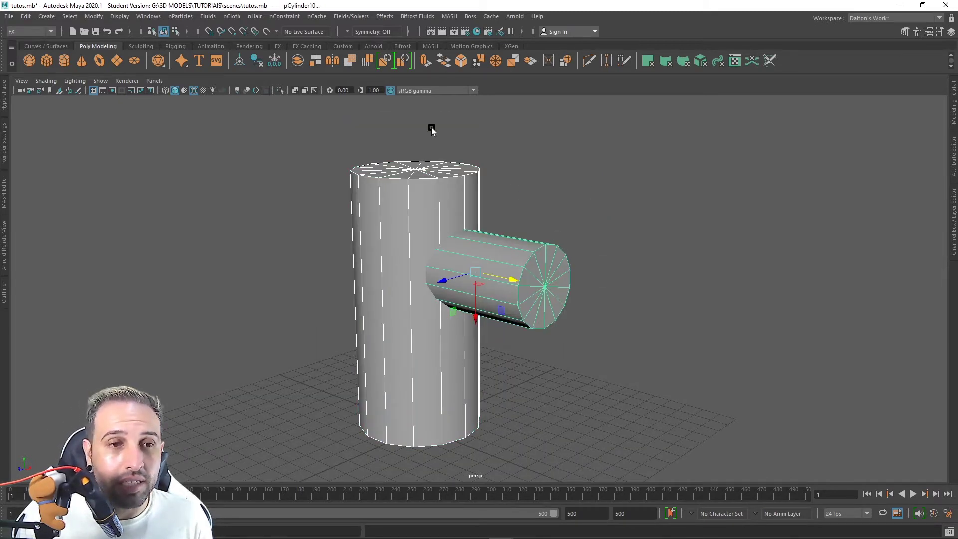
- Tear off the Mesh Booleans menu, try a Difference cut, inspect it, and undo it
key("F3")
left_click(175, 16)
left_click(299, 39)
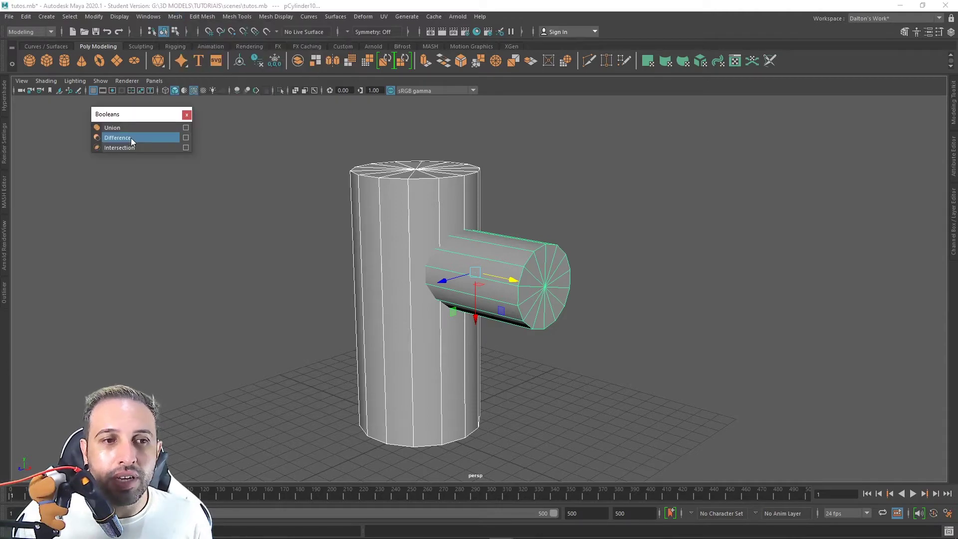
left_click(131, 138)
left_click_drag(434, 180, 384, 199, "alt")
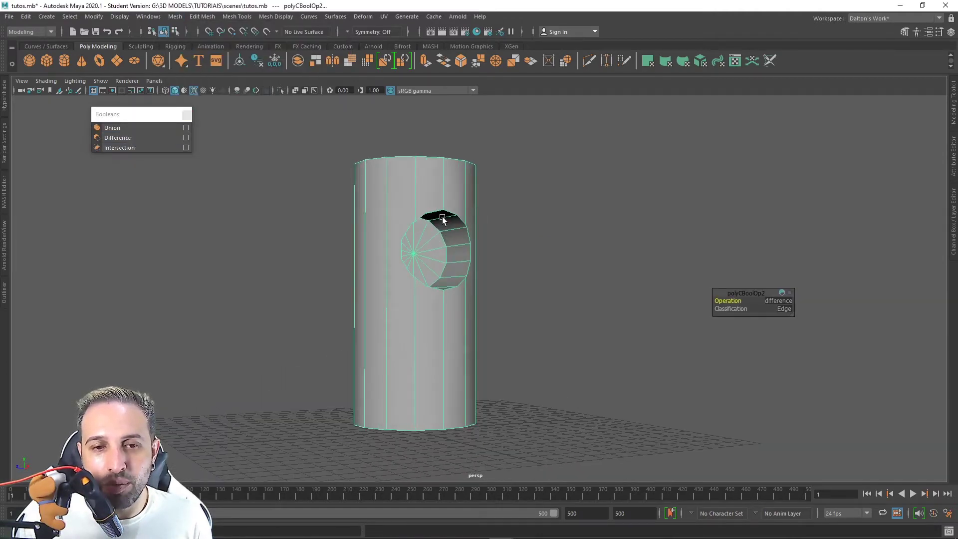
mouse_move(443, 218)
left_mouse_down("alt")
mouse_move(490, 182)
mouse_move(504, 238)
left_mouse_up("alt")
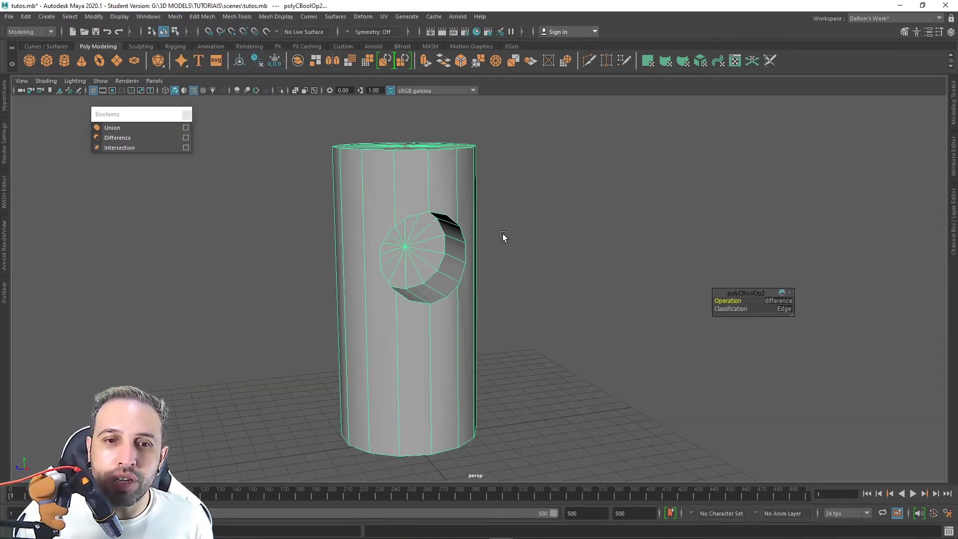
key("ctrl+z")
key("ctrl+z")
- Select both cylinders in wireframe, Union them into one mesh, and return to shaded view
left_click_drag(530, 220, 541, 225, "alt")
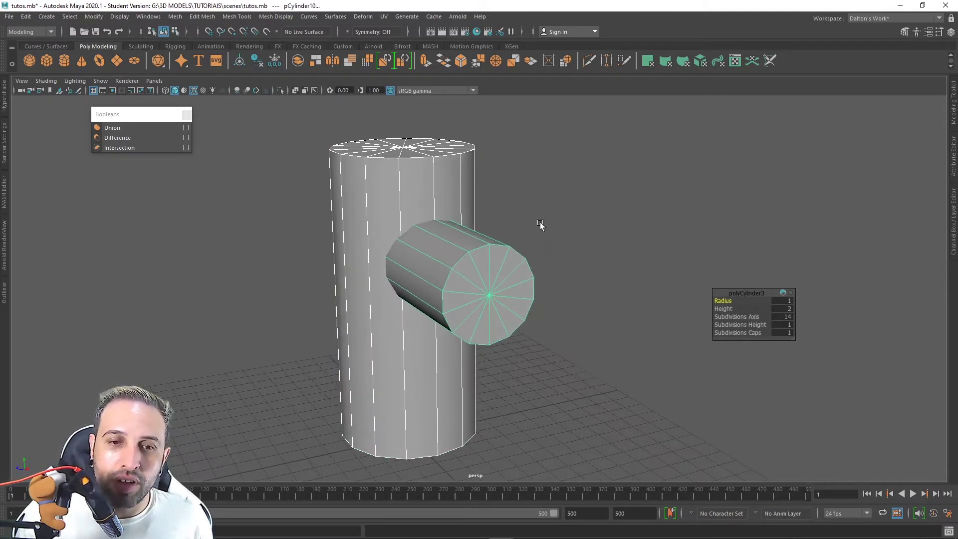
left_click(541, 224)
left_click(375, 275)
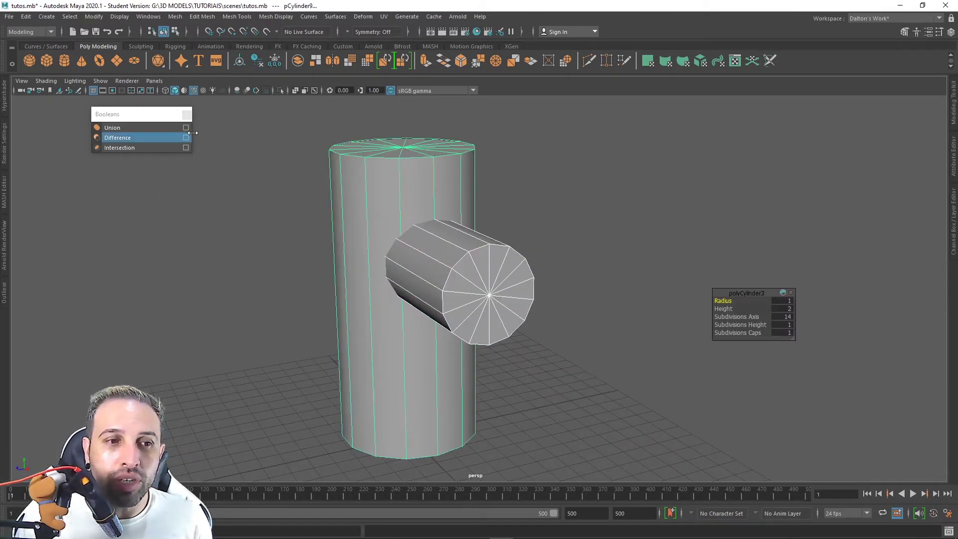
left_click_drag(307, 171, 326, 183, "alt")
key("4")
mouse_move(517, 220)
left_mouse_down("alt")
mouse_move(543, 214)
mouse_move(481, 222)
mouse_move(519, 214)
left_mouse_up("alt")
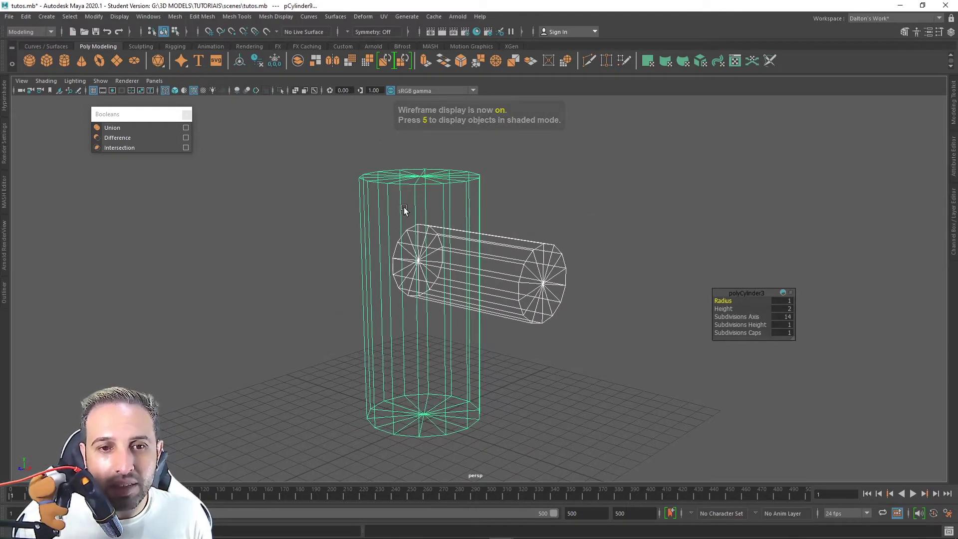
left_click_drag(462, 239, 504, 235, "alt")
left_click_drag(545, 186, 390, 290)
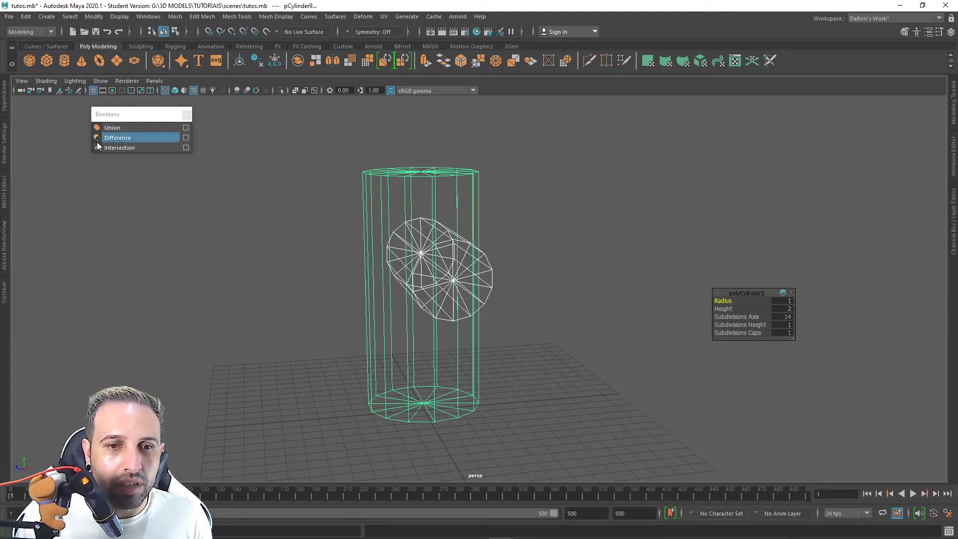
left_click(112, 128)
mouse_move(379, 209)
left_mouse_down("alt")
mouse_move(400, 225)
mouse_move(498, 225)
mouse_move(397, 231)
mouse_move(407, 219)
mouse_move(447, 214)
mouse_move(486, 224)
mouse_move(479, 240)
mouse_move(472, 231)
left_mouse_up("alt")
key("5")
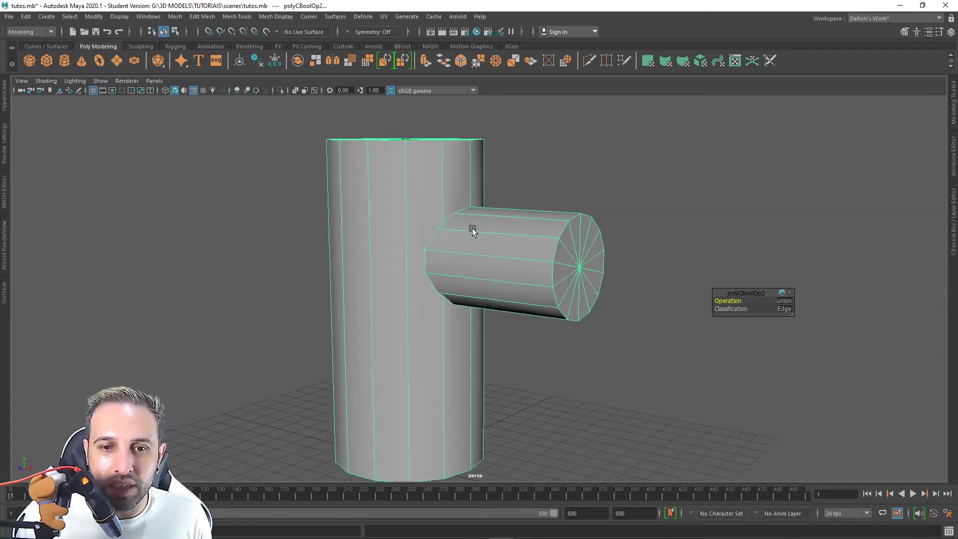
key("3")
left_click_drag(561, 220, 515, 228, "alt")
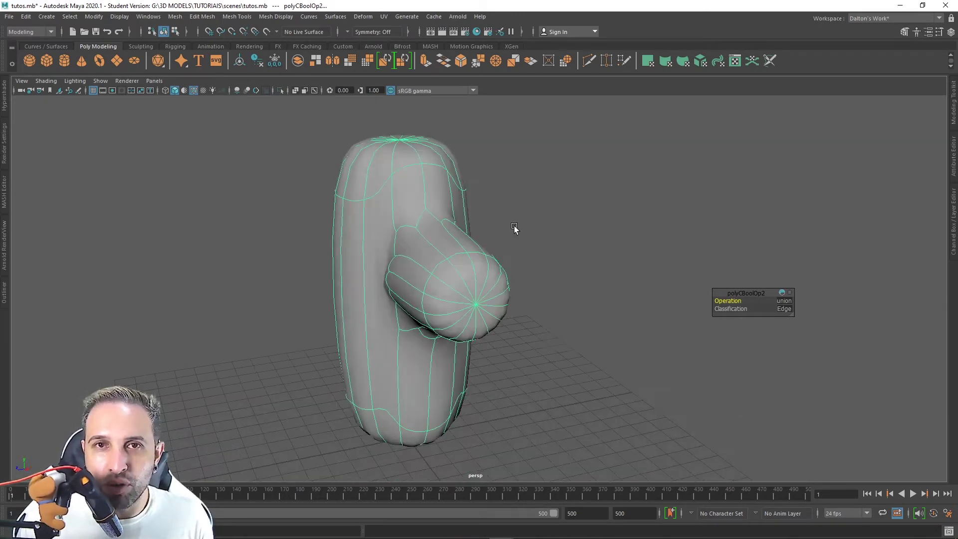
key("1")
scroll(514, 229, "up", 4)
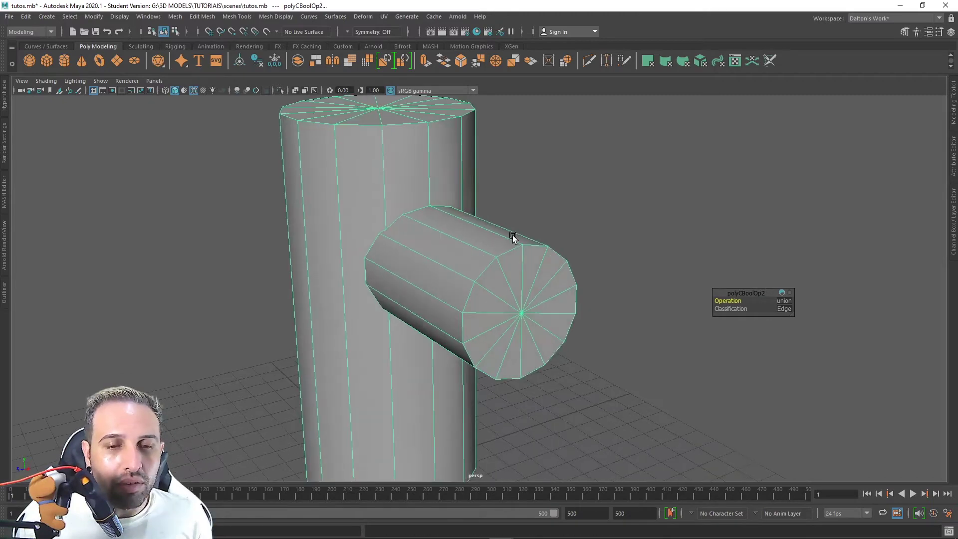
scroll(565, 235, "up", 1)
left_click_drag(566, 236, 438, 220, "alt")
scroll(438, 220, "down", 3)
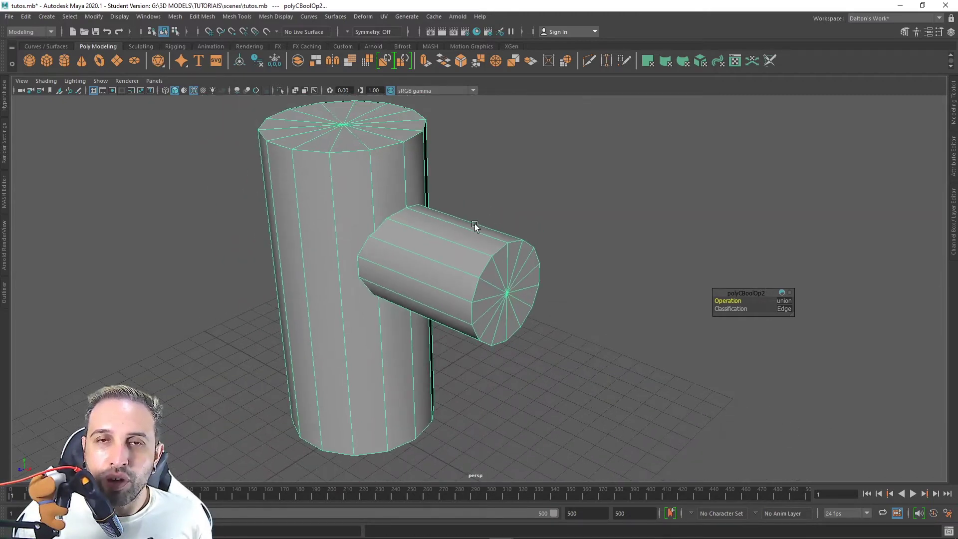
mouse_move(491, 226)
middle_mouse_down("alt")
mouse_move(519, 246)
mouse_move(518, 259)
middle_mouse_up("alt")
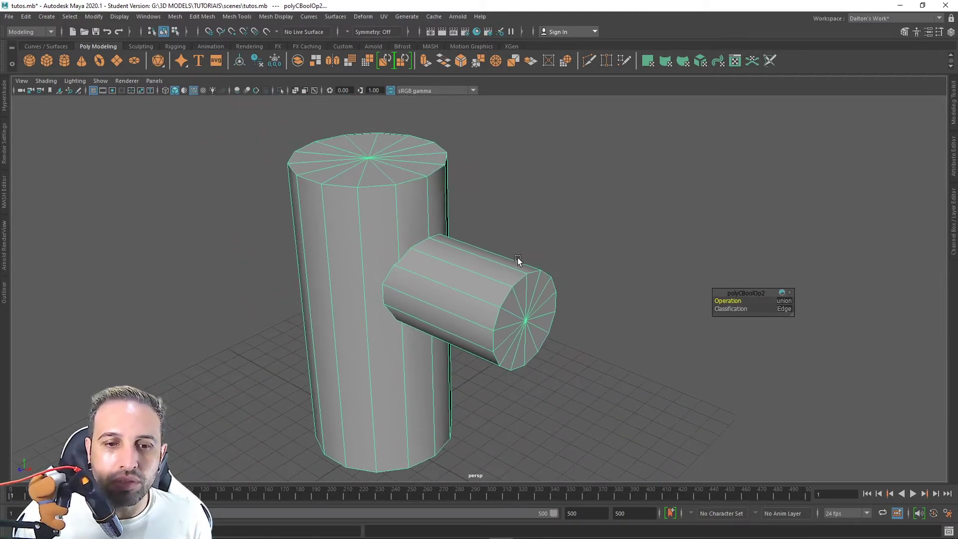
mouse_move(547, 271)
left_mouse_down("alt")
mouse_move(501, 273)
mouse_move(456, 224)
mouse_move(417, 231)
left_mouse_up("alt")
left_click_drag(412, 325, 344, 316, "alt")
mouse_move(388, 220)
left_mouse_down("alt")
mouse_move(418, 278)
mouse_move(397, 239)
left_mouse_up("alt")
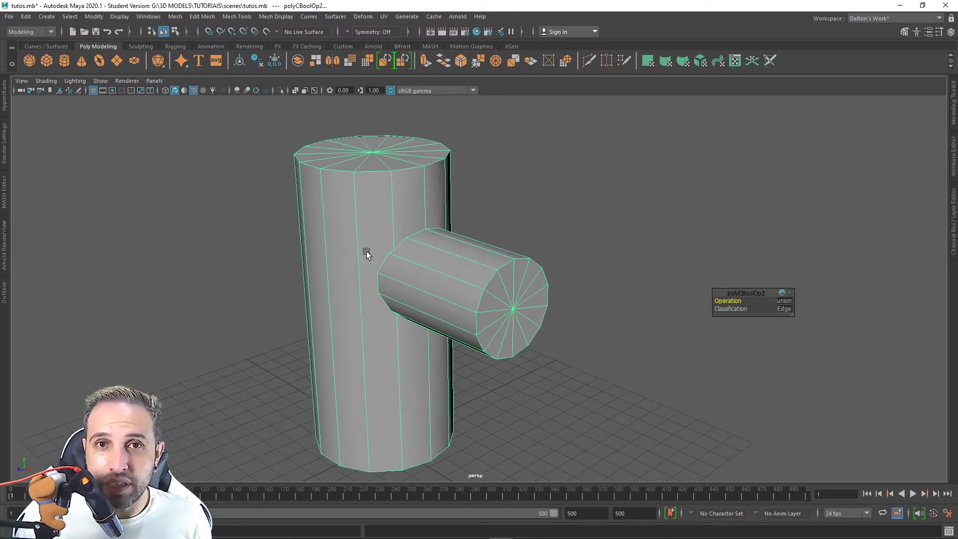
scroll(448, 253, "up", 3)
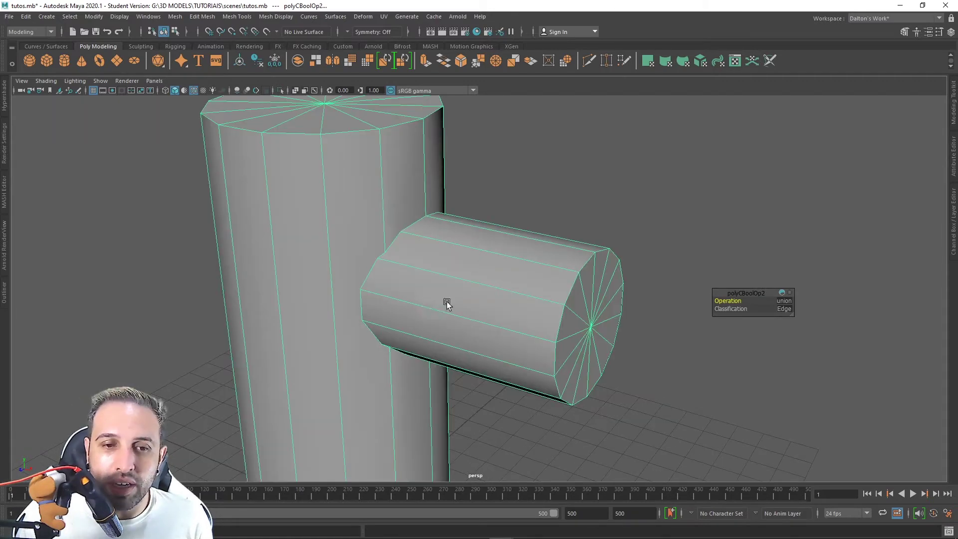
left_click_drag(447, 306, 468, 268, "alt")
right_click_drag(468, 267, 593, 271, "alt")
left_click_drag(593, 271, 504, 254, "alt")
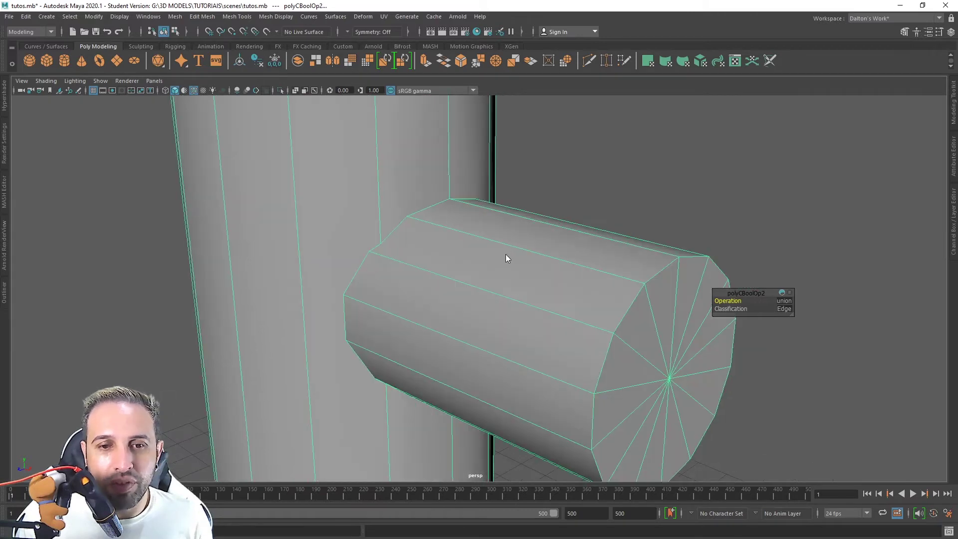
right_click_drag(505, 253, 510, 227)
- Select the top, underside and junction edges of the side cylinder
left_click(451, 212)
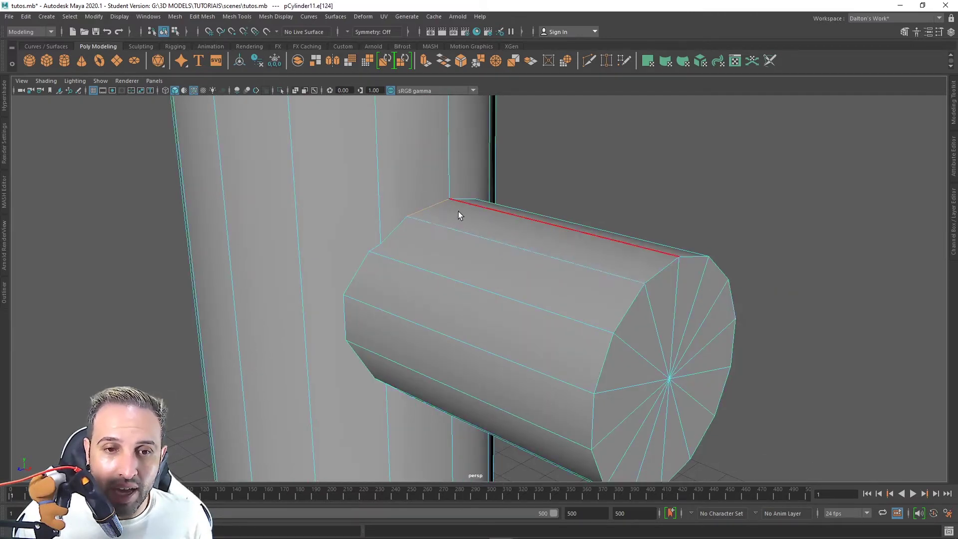
scroll(436, 204, "down", 5)
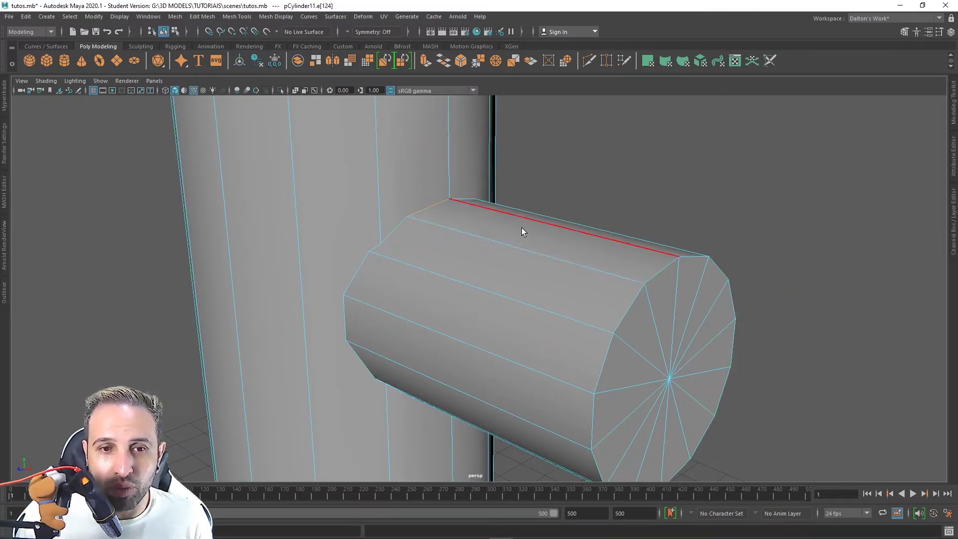
scroll(522, 228, "up", 4)
scroll(492, 180, "up", 3)
scroll(310, 213, "down", 3)
left_click_drag(309, 214, 399, 251, "alt")
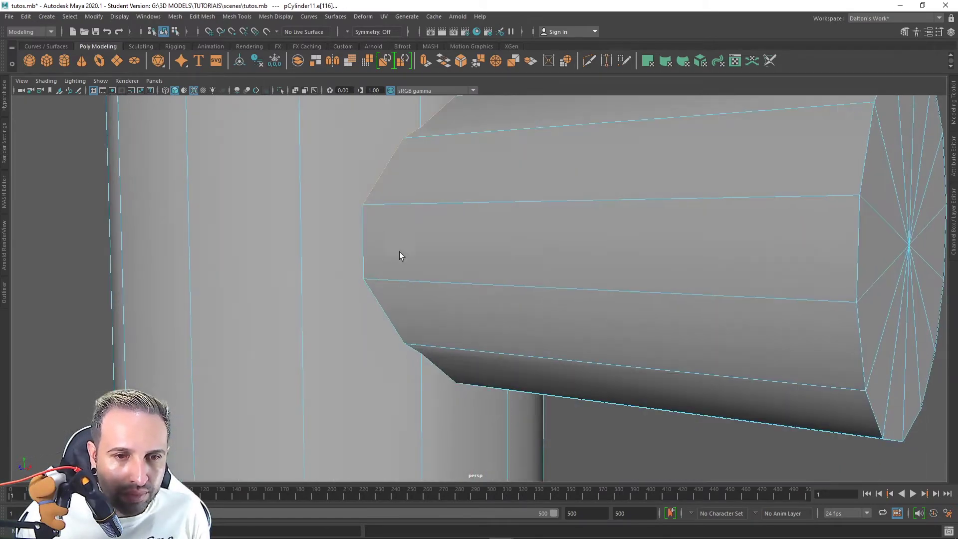
left_click(423, 325)
mouse_move(423, 326)
left_mouse_down("alt")
mouse_move(393, 282)
mouse_move(380, 318)
mouse_move(409, 289)
left_mouse_up("alt")
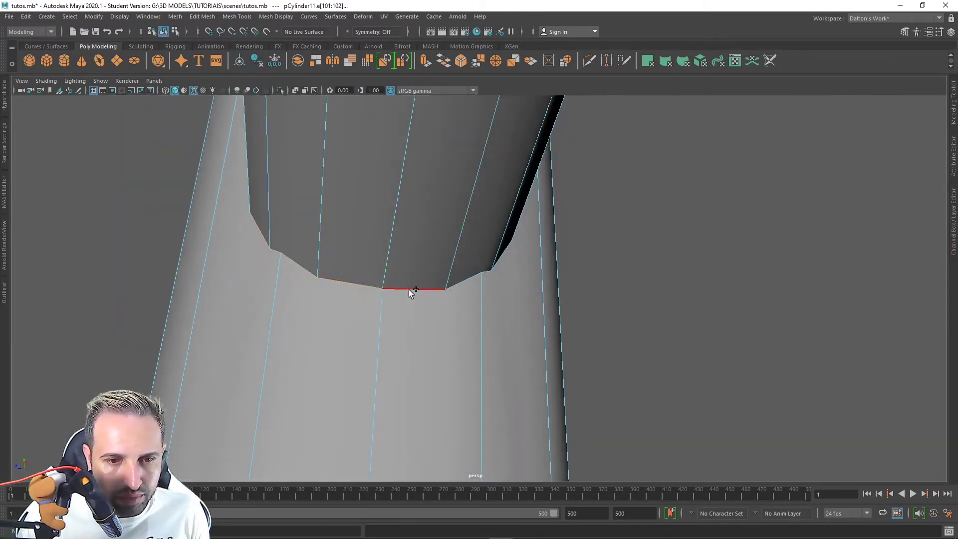
left_click(406, 297)
mouse_move(456, 268)
left_mouse_down("alt")
mouse_move(496, 209)
mouse_move(428, 156)
mouse_move(453, 141)
mouse_move(463, 179)
mouse_move(541, 145)
mouse_move(496, 197)
mouse_move(505, 194)
left_mouse_up("alt")
- Apply Harden Edge to the selected edges and return to object mode
left_click(287, 18)
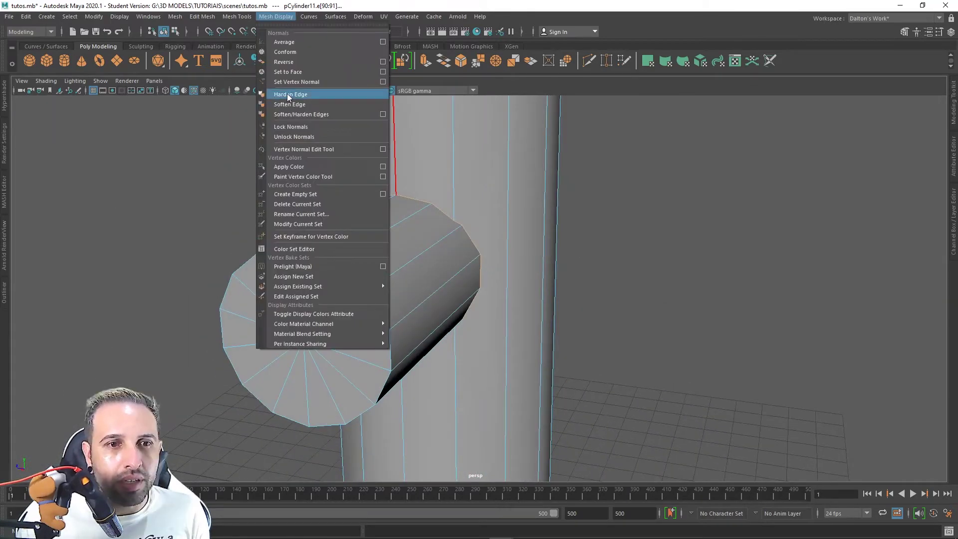
left_click(287, 97)
mouse_move(287, 96)
left_mouse_down("alt")
mouse_move(567, 229)
mouse_move(560, 212)
left_mouse_up("alt")
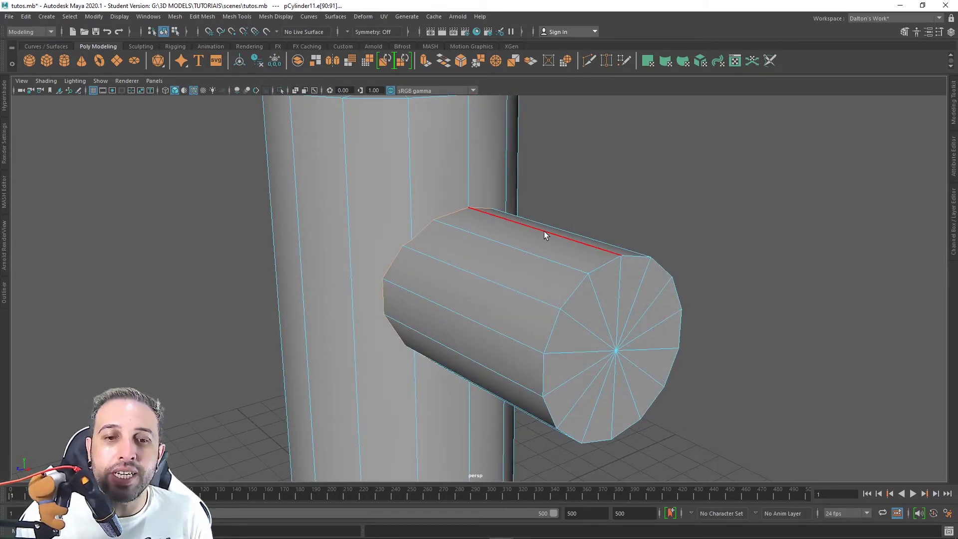
scroll(544, 232, "down", 3)
right_click_drag(512, 169, 563, 173)
- Frame the T-junction and Remesh it into dense even triangles at Max Edge Length 0.823
key("f")
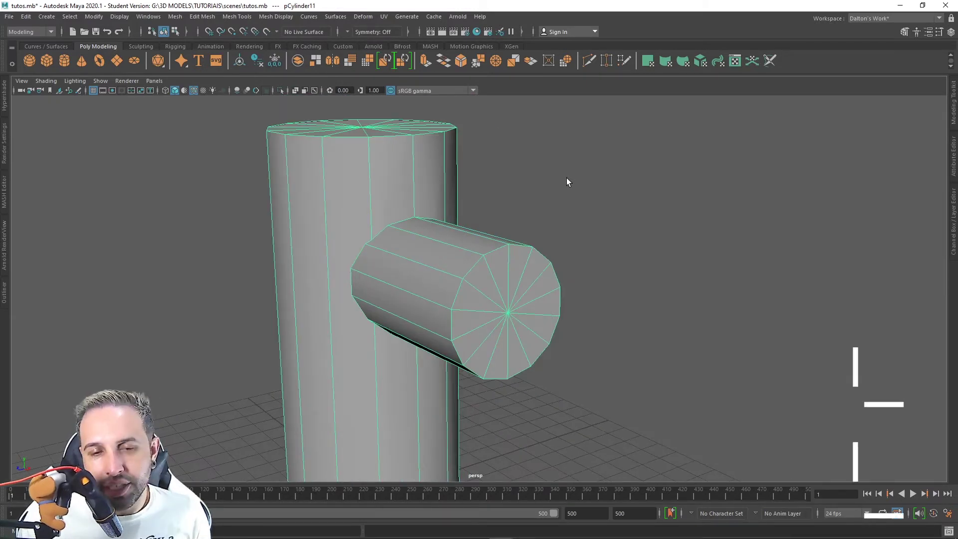
right_click(567, 178, "shift")
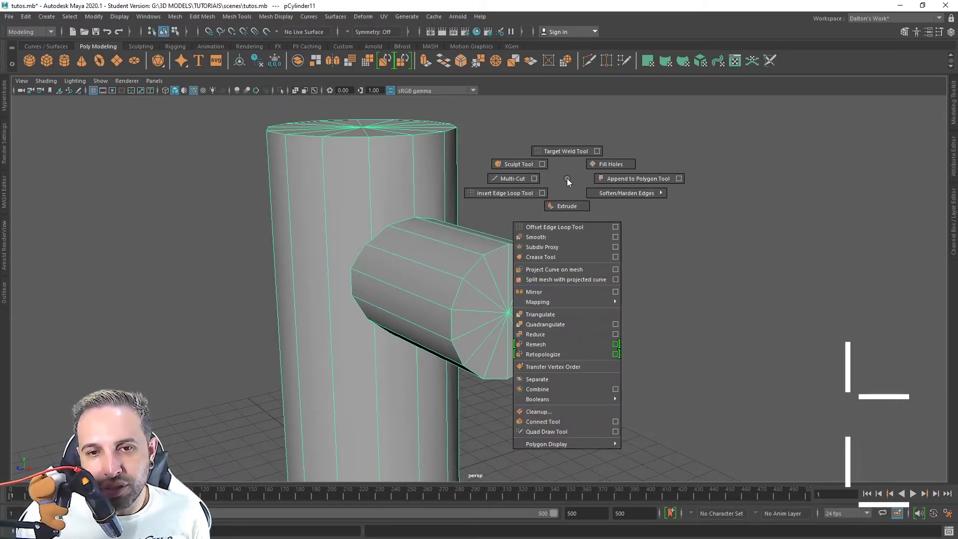
left_click(536, 344)
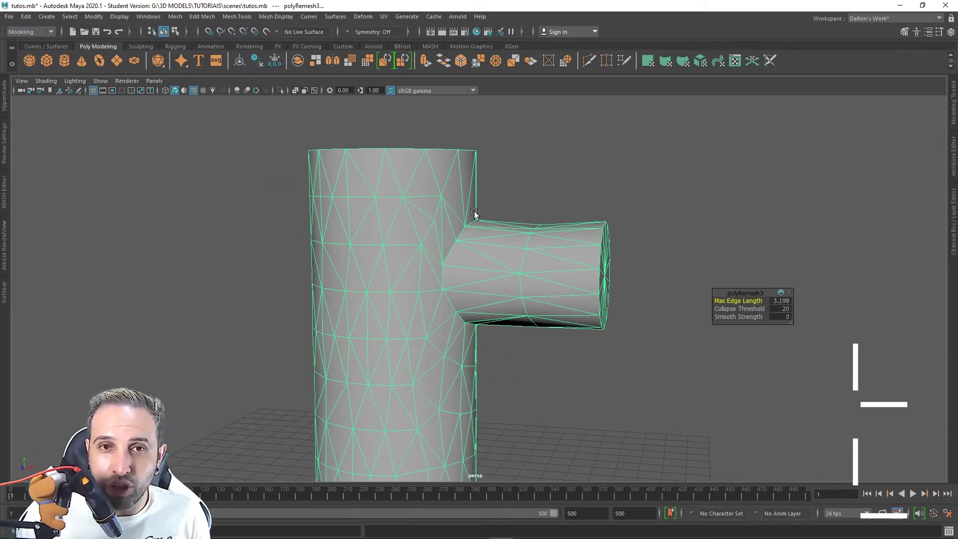
mouse_move(503, 224)
left_mouse_down("alt")
mouse_move(451, 220)
mouse_move(509, 233)
left_mouse_up("alt")
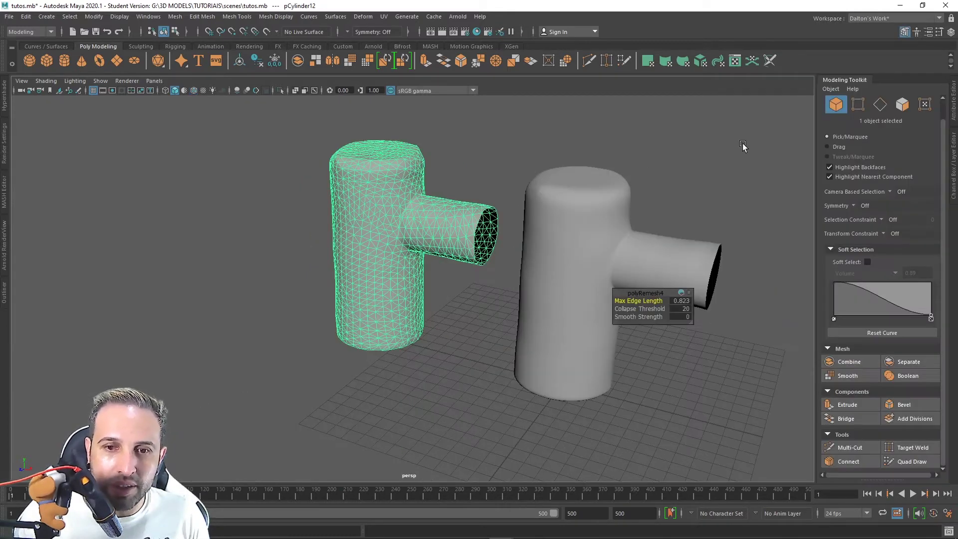
- Tune the remesh's Max Edge Length in the polyRemesh node attributes
key("w")
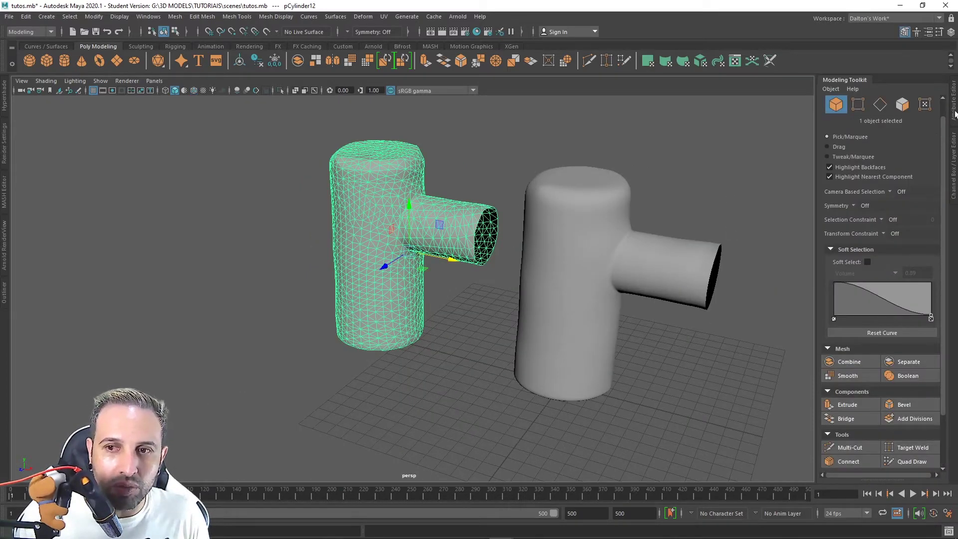
left_click(954, 106)
left_click(907, 99)
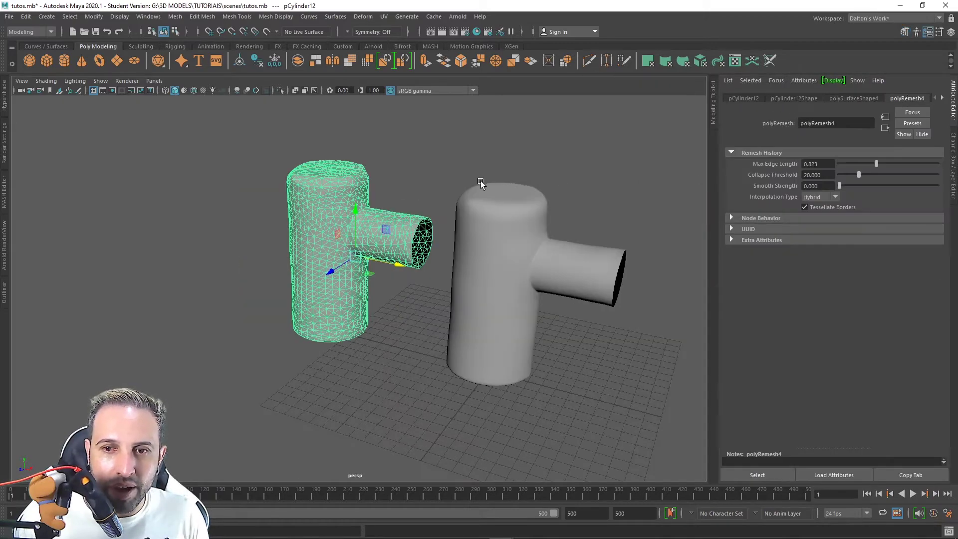
scroll(480, 183, "up", 5)
scroll(475, 198, "down", 2)
scroll(475, 199, "down", 1)
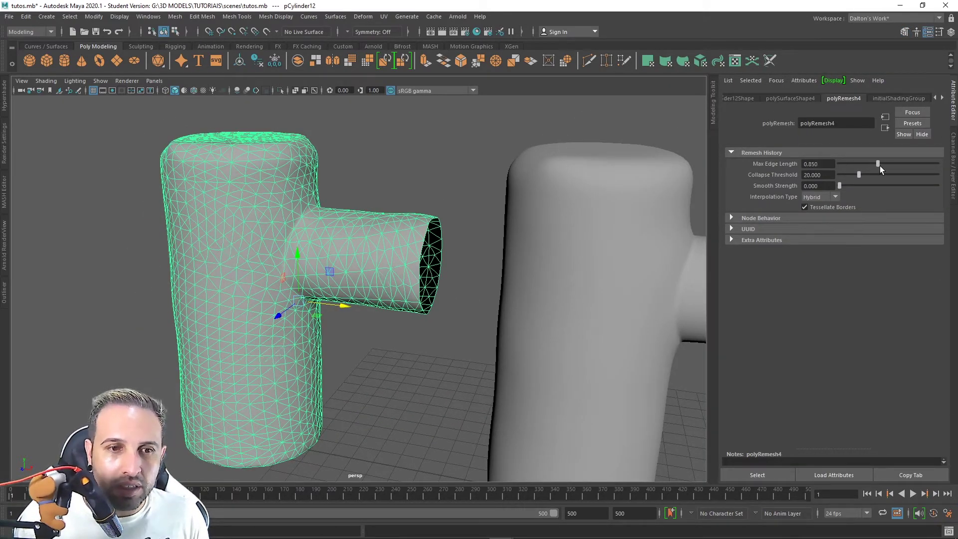
mouse_move(879, 166)
left_mouse_down()
mouse_move(867, 164)
mouse_move(890, 164)
mouse_move(846, 159)
left_mouse_up()
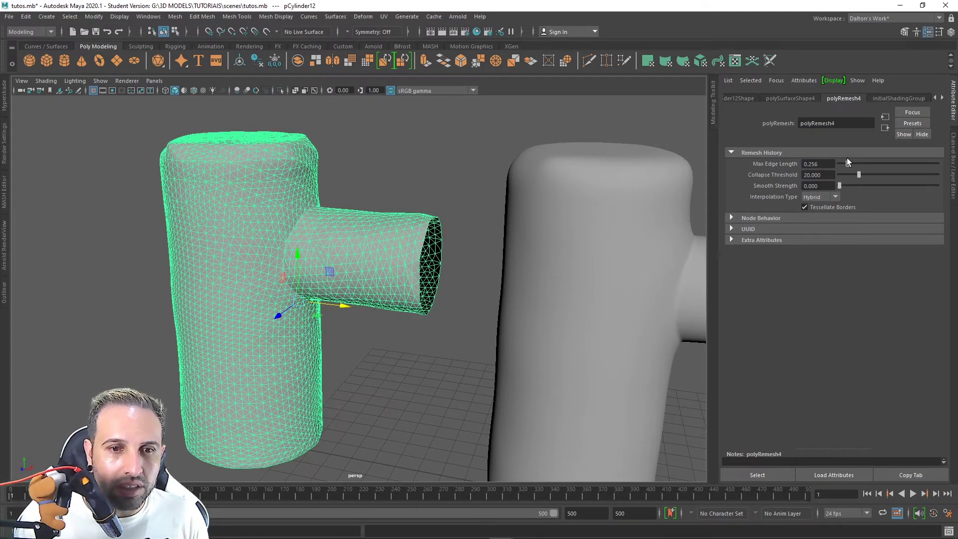
left_click(886, 161)
mouse_move(893, 161)
left_mouse_down()
mouse_move(939, 166)
mouse_move(867, 163)
mouse_move(866, 173)
mouse_move(881, 172)
mouse_move(849, 171)
left_mouse_up()
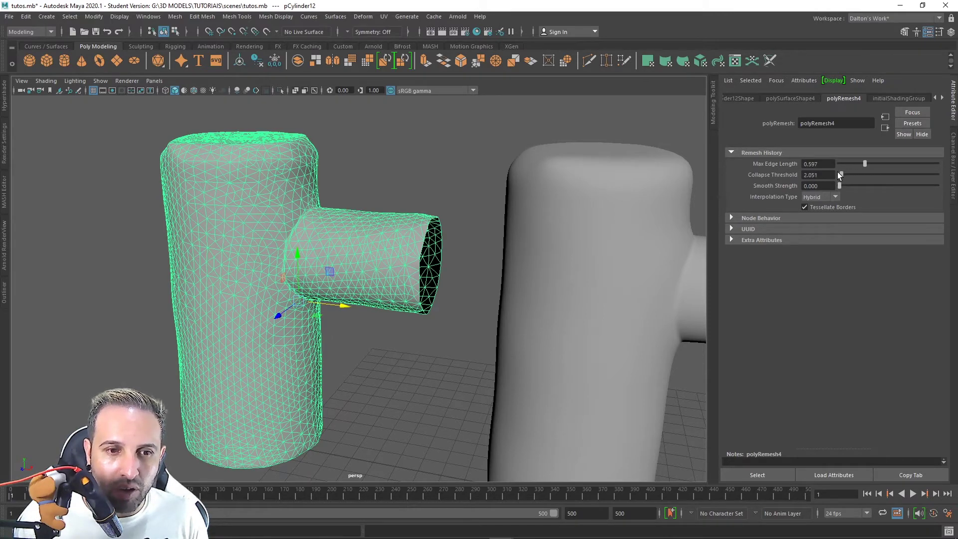
- Set Collapse Threshold 31.795 and Smooth Strength 0, then Retopologize the T-pipe into even quads
mouse_move(842, 174)
left_mouse_down()
mouse_move(871, 175)
mouse_move(859, 186)
left_mouse_up()
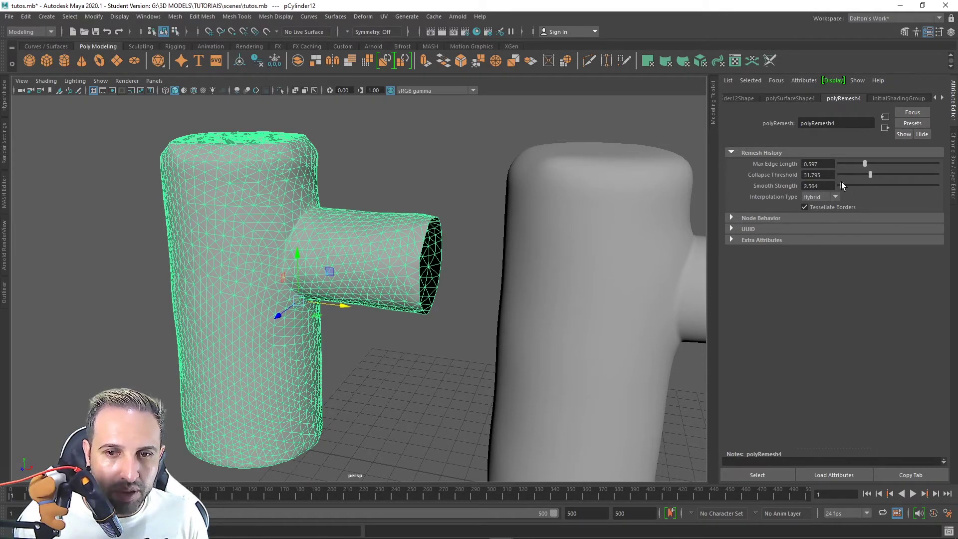
key("ctrl+z")
left_click(411, 214)
key("ctrl+z")
mouse_move(427, 206)
left_mouse_down("alt")
mouse_move(400, 203)
mouse_move(421, 214)
left_mouse_up("alt")
right_click_drag(421, 214, 408, 391)
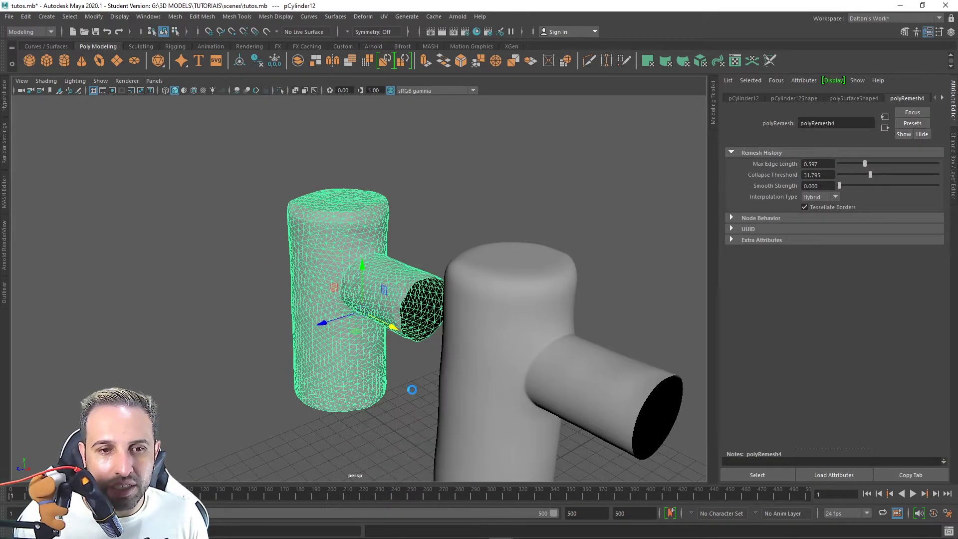
mouse_move(365, 278)
left_mouse_down("alt")
mouse_move(560, 299)
mouse_move(821, 94)
left_mouse_up("alt")
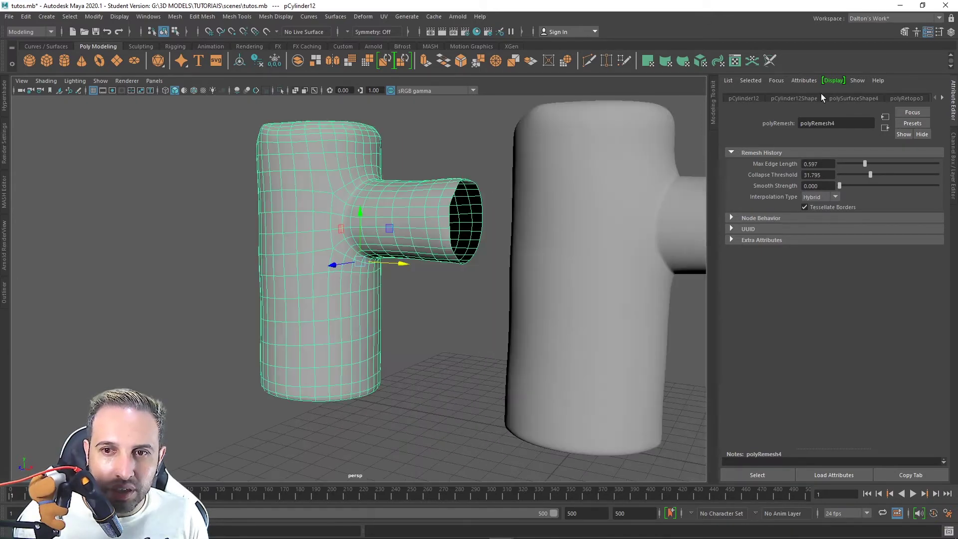
- Enable Preserve Hard Edges on polyRetopo3 at 1000 target faces, then deselect to view both pipes
left_click(910, 98)
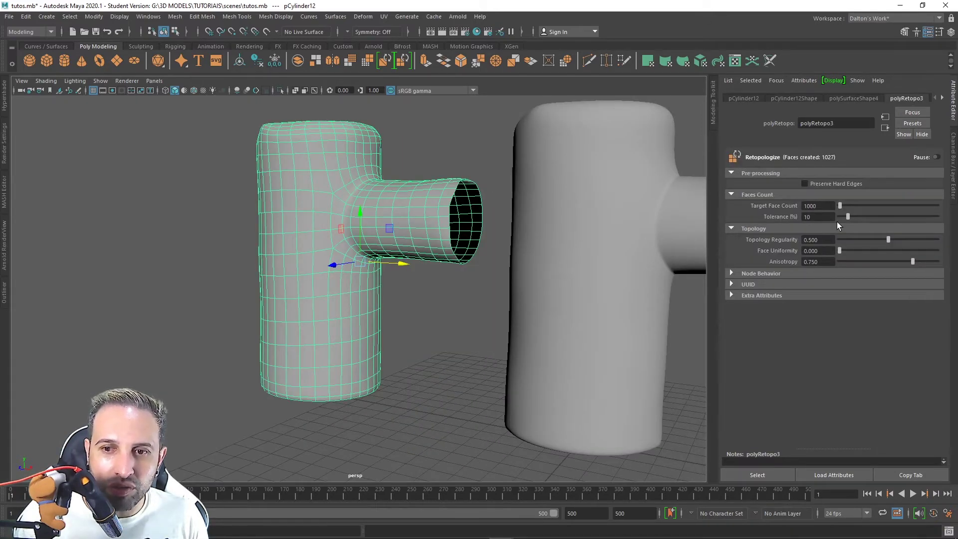
left_click_drag(660, 232, 738, 208, "alt")
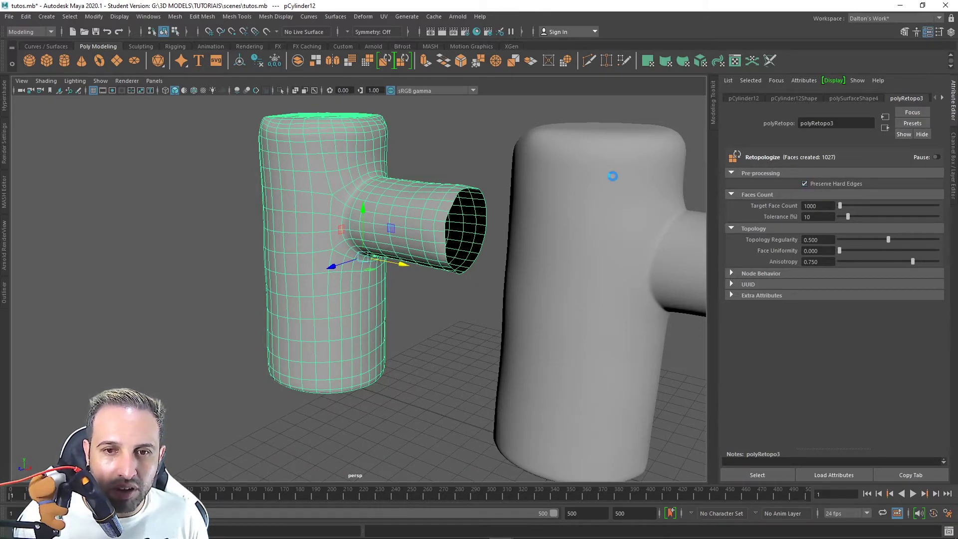
mouse_move(613, 175)
left_mouse_down("alt")
mouse_move(435, 340)
mouse_move(390, 355)
mouse_move(478, 287)
left_mouse_up("alt")
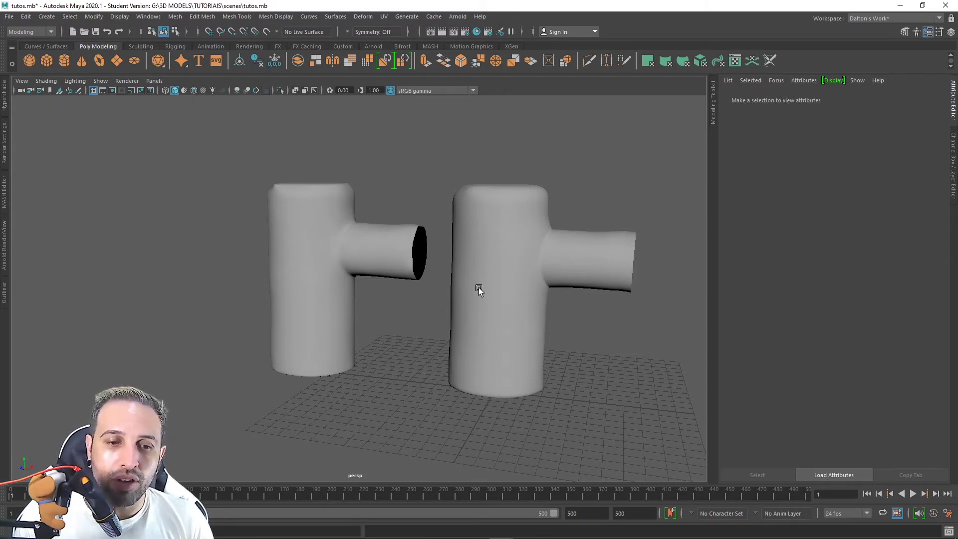
- Select the retopologized left T-pipe, frame both pipes, and Remesh it again into fine triangles
left_click_drag(478, 288, 536, 235, "alt")
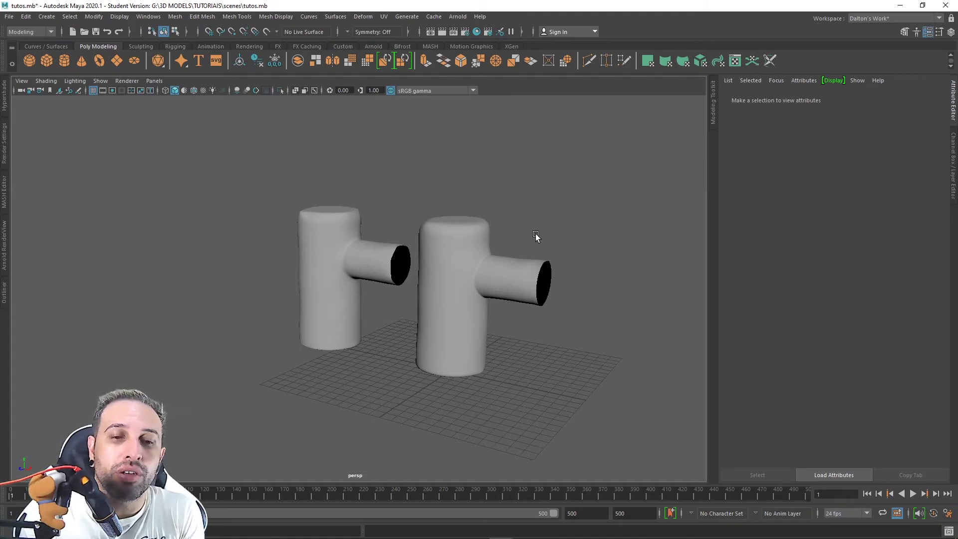
left_click(396, 249)
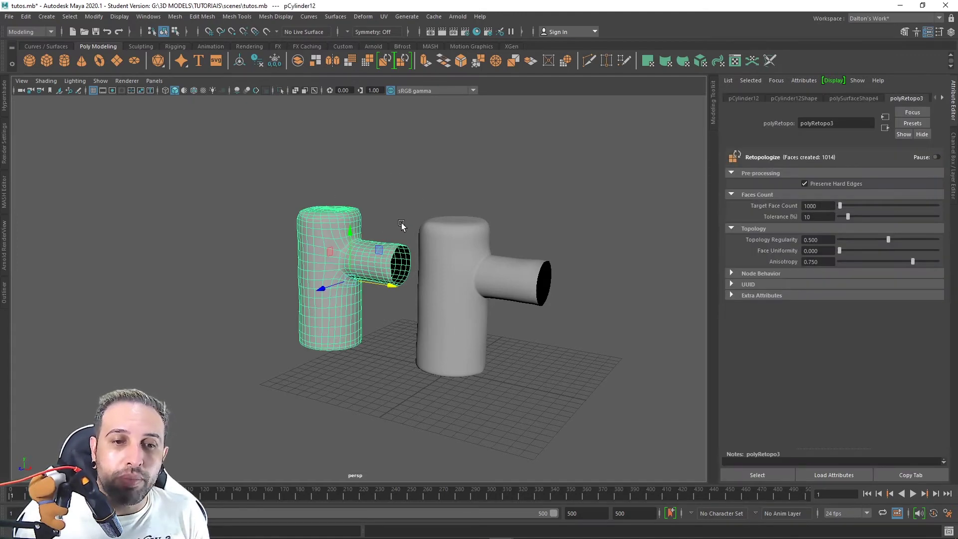
left_click_drag(400, 225, 458, 220, "alt")
right_click_drag(458, 220, 601, 195, "alt")
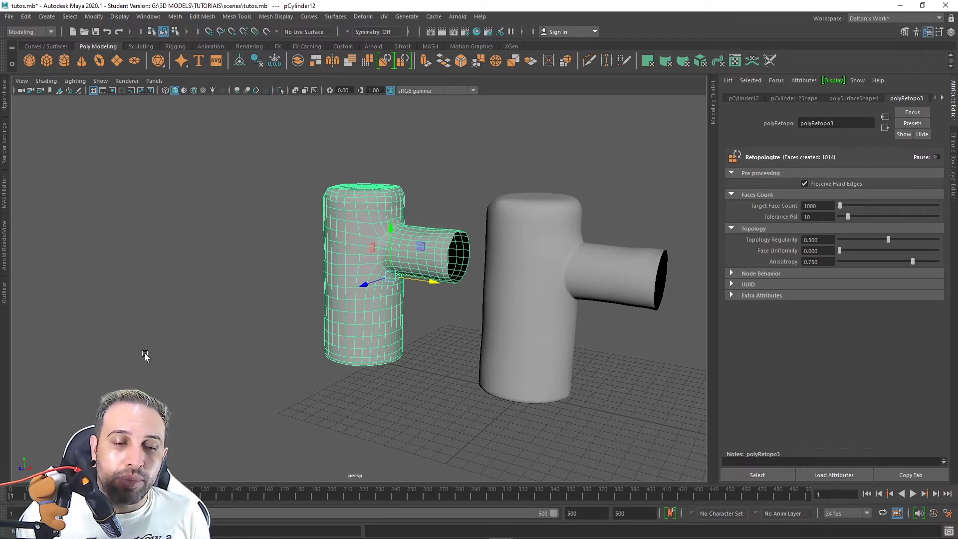
left_click_drag(256, 168, 297, 190)
left_click(337, 237)
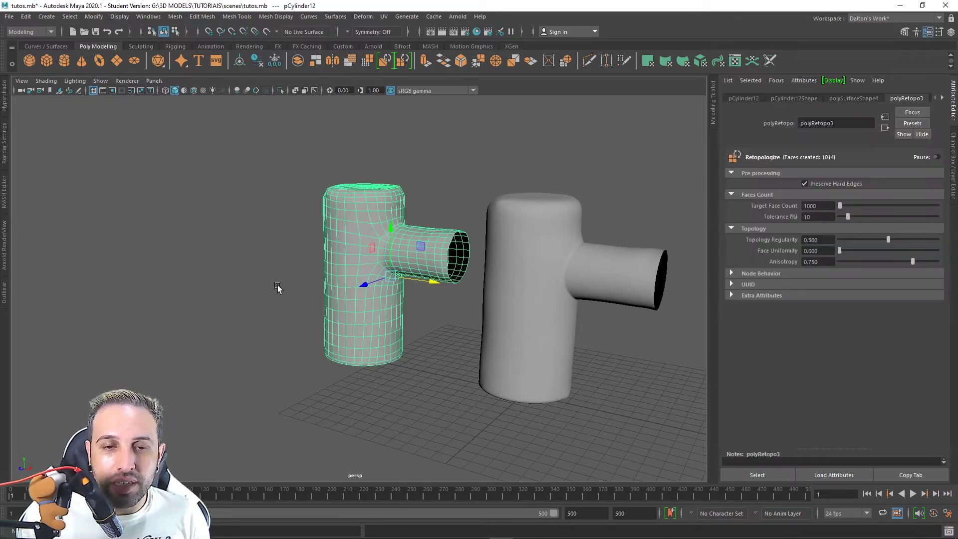
middle_click_drag(292, 285, 319, 278, "alt")
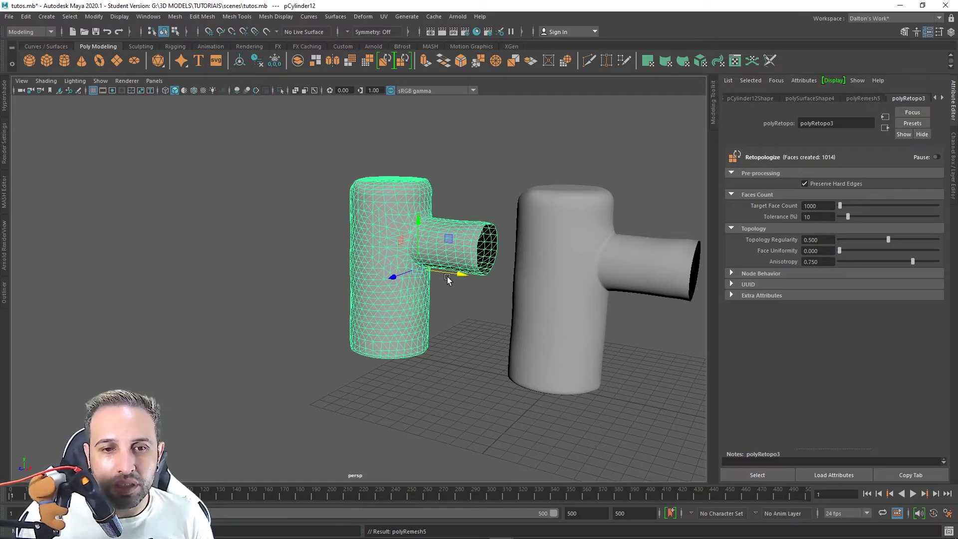
- Inspect polyRemesh5 (Max Edge Length 1.000, Collapse Threshold 20.000) and orbit around the remeshed pipe
scroll(438, 270, "up", 5)
mouse_move(516, 285)
left_mouse_down("alt")
mouse_move(470, 274)
mouse_move(511, 93)
left_mouse_up("alt")
mouse_move(438, 176)
right_mouse_down("shift")
mouse_move(438, 346)
mouse_move(530, 272)
right_mouse_up("shift")
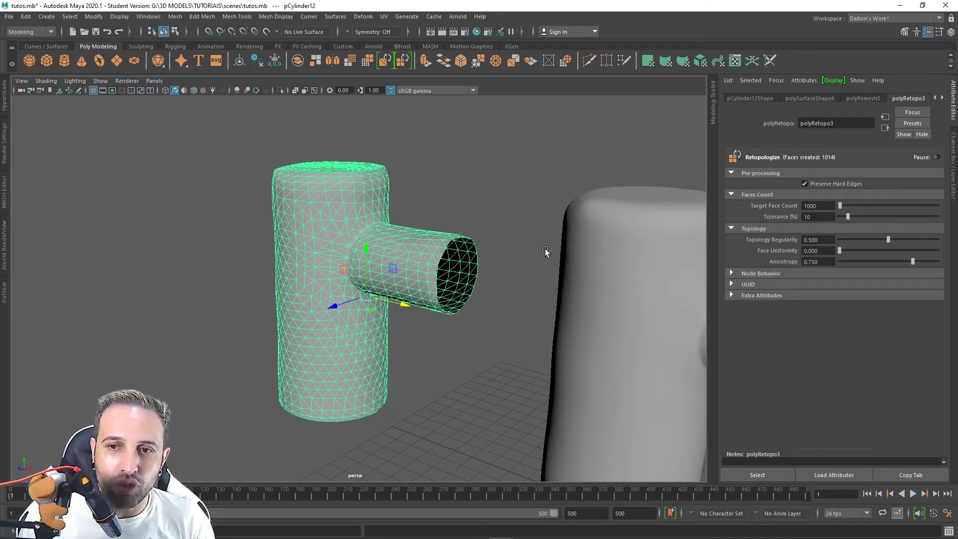
left_click(864, 99)
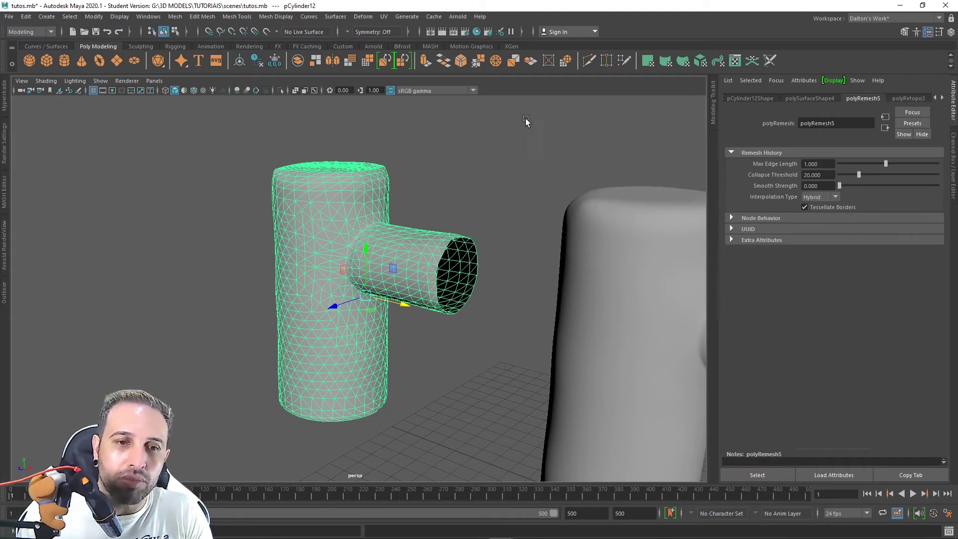
left_click_drag(428, 208, 389, 215, "alt")
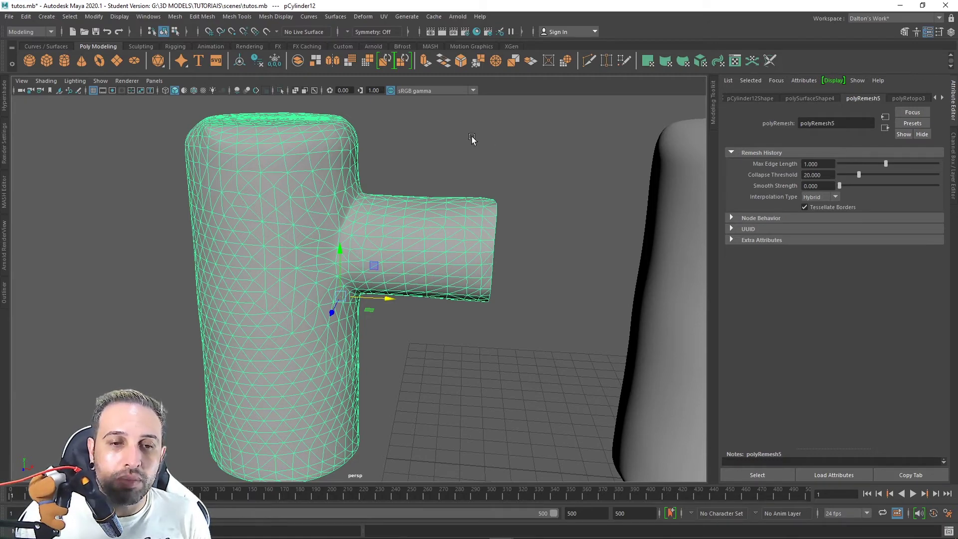
left_click_drag(513, 142, 464, 174, "alt")
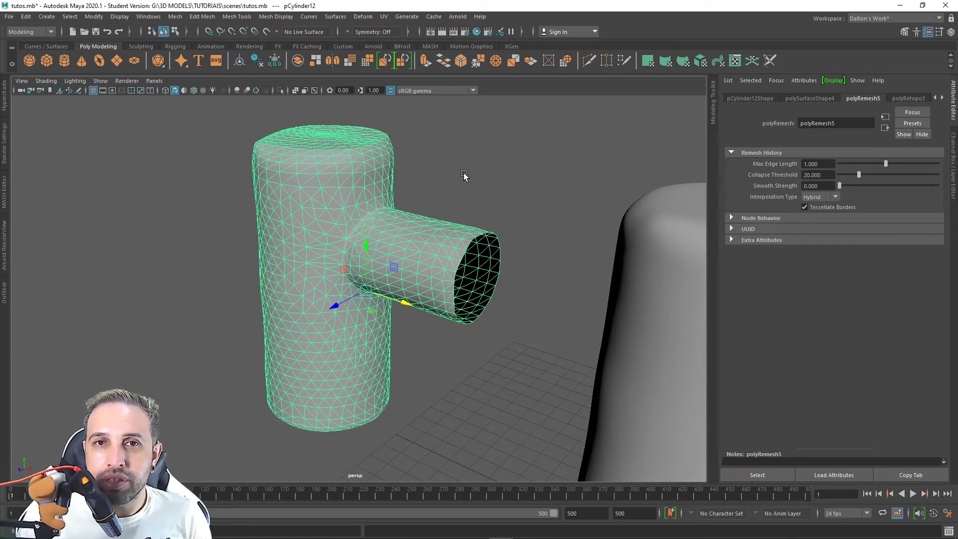
scroll(479, 195, "down", 6)
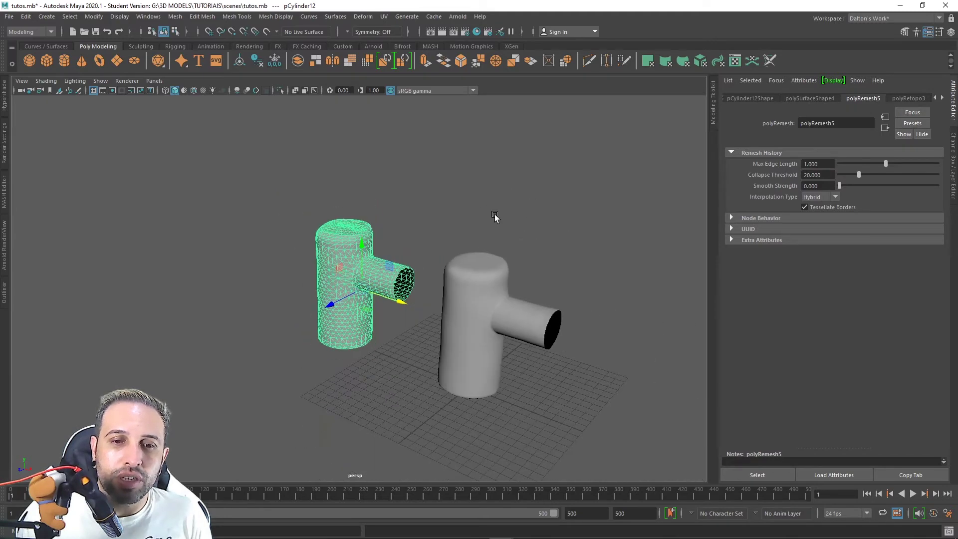
mouse_move(494, 214)
left_mouse_down("alt")
mouse_move(265, 205)
mouse_move(509, 211)
mouse_move(505, 232)
left_mouse_up("alt")
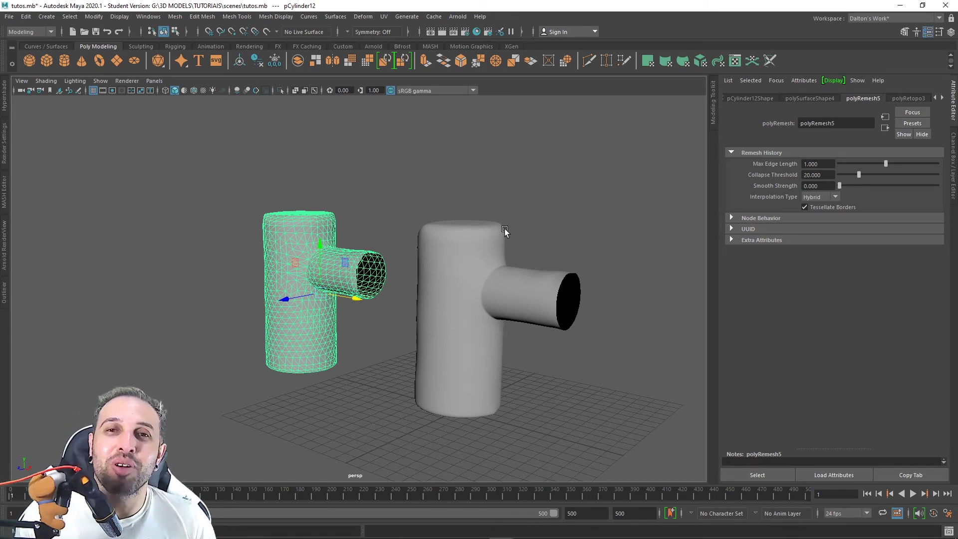
- Hide the Attribute Editor, deselect the left T-pipe, and orbit to view both pipes side by side
key("ctrl+a")
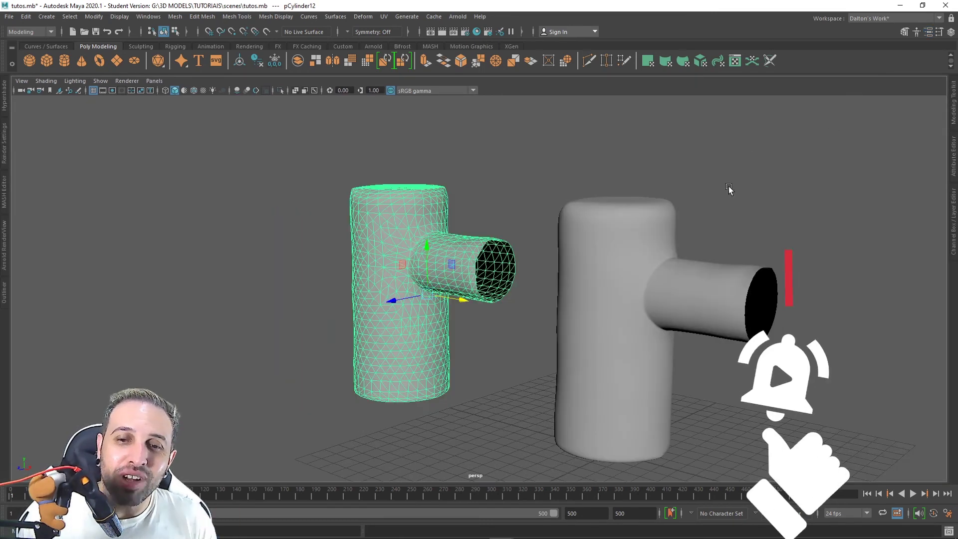
left_click(729, 189)
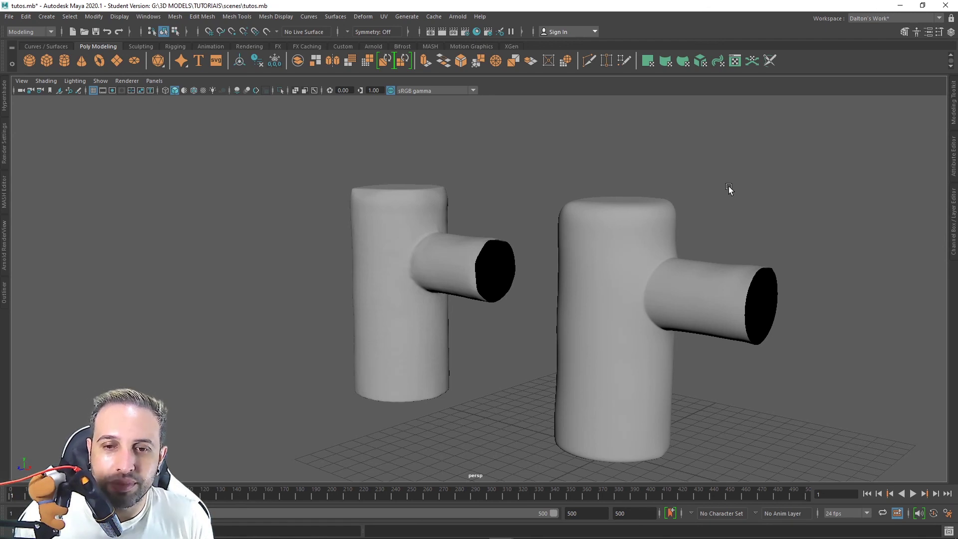
mouse_move(729, 189)
left_mouse_down("alt")
mouse_move(598, 186)
mouse_move(631, 195)
left_mouse_up("alt")
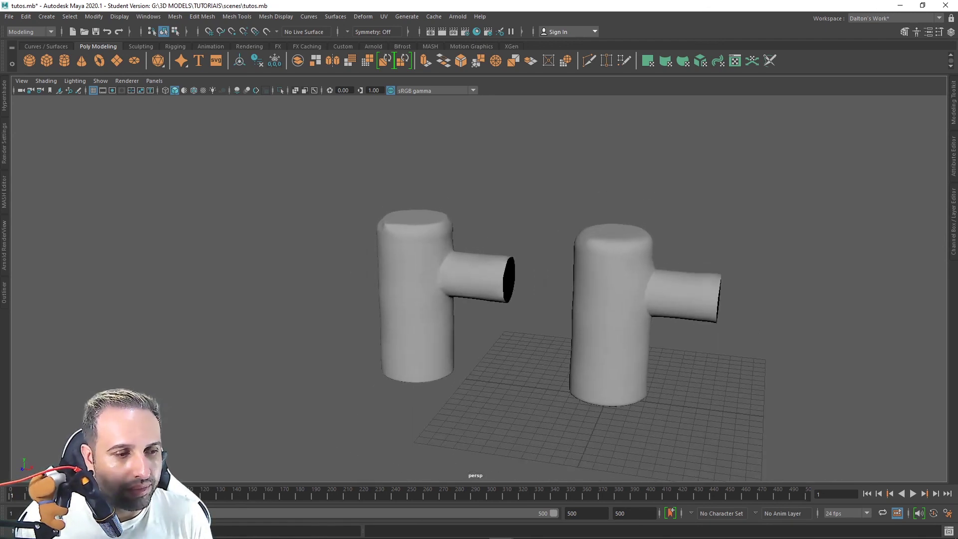